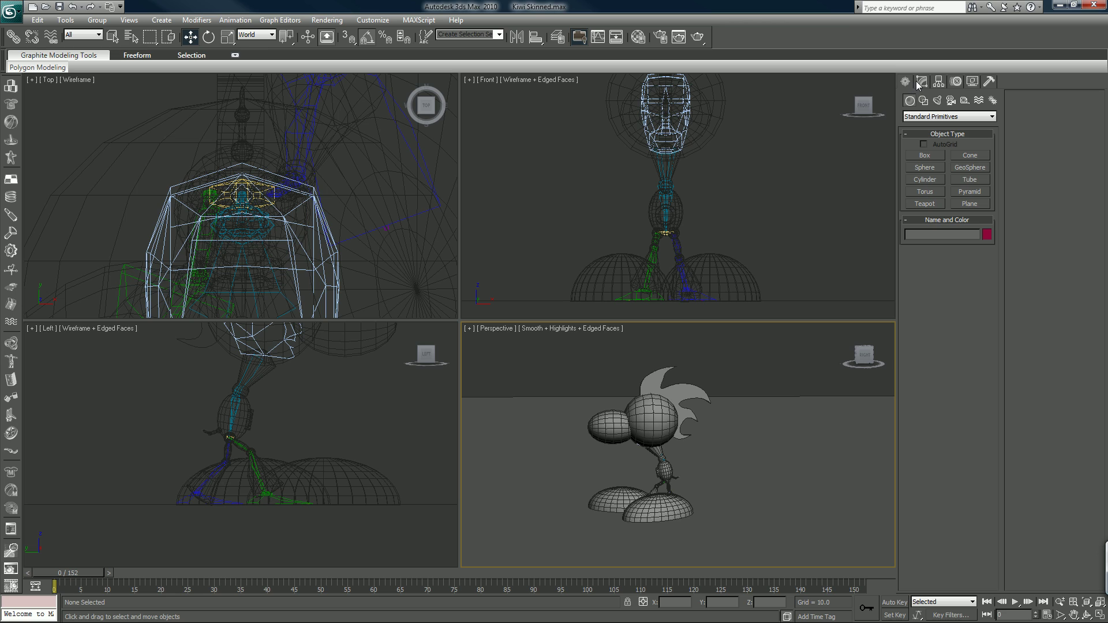
Step: Switch the Create panel category to Particle Systems and choose PF Source
{"action": "left_click", "coordinate": [913, 116]}
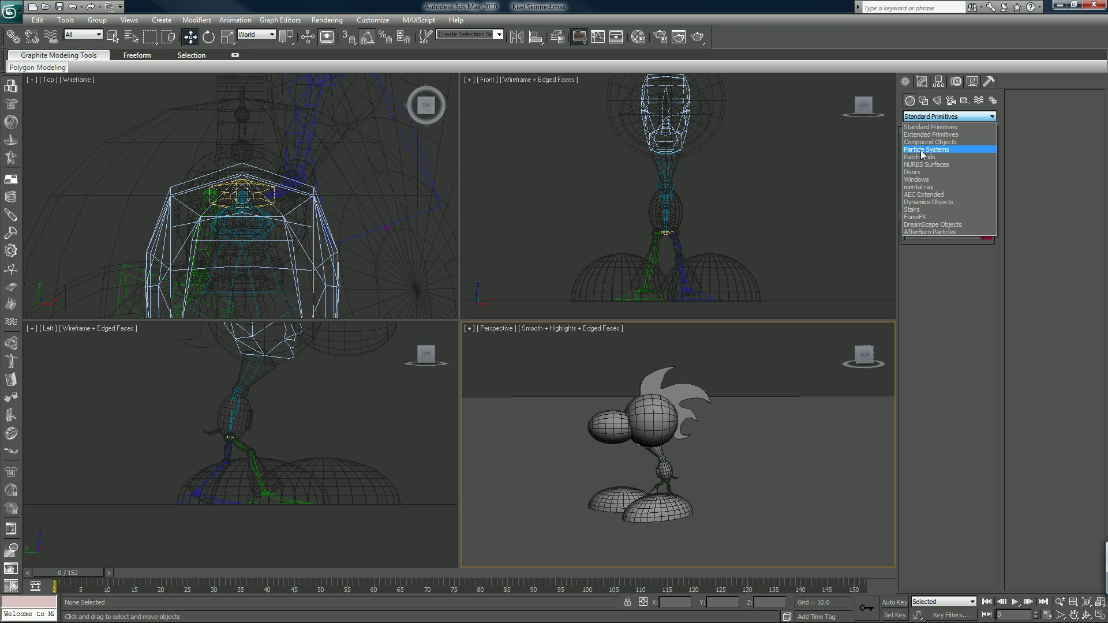
{"action": "left_click", "coordinate": [921, 150]}
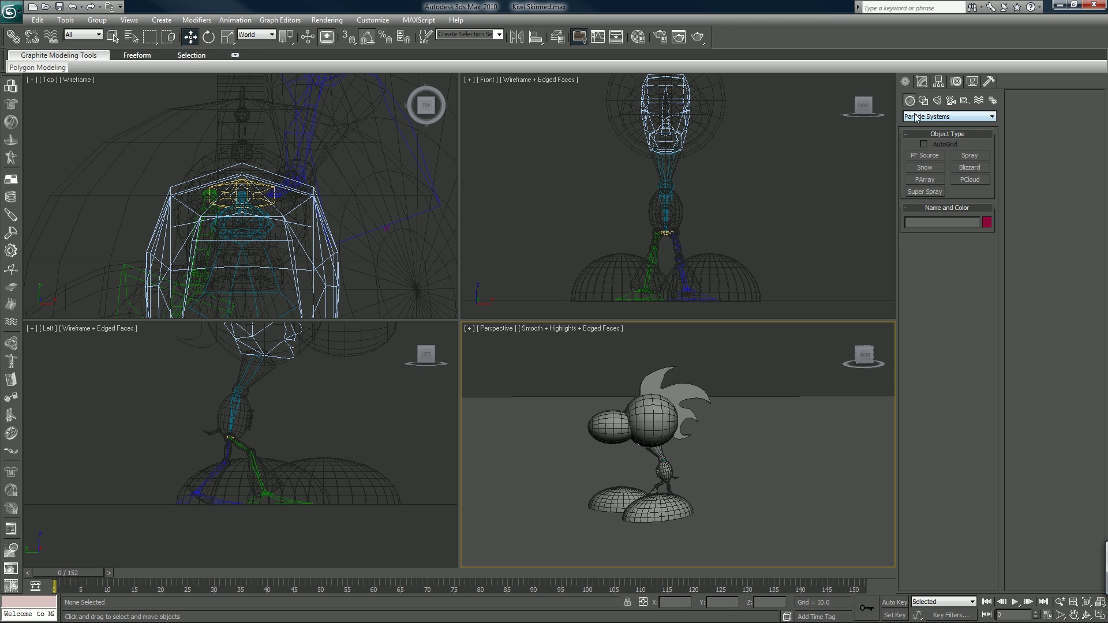
{"action": "left_click", "coordinate": [923, 155]}
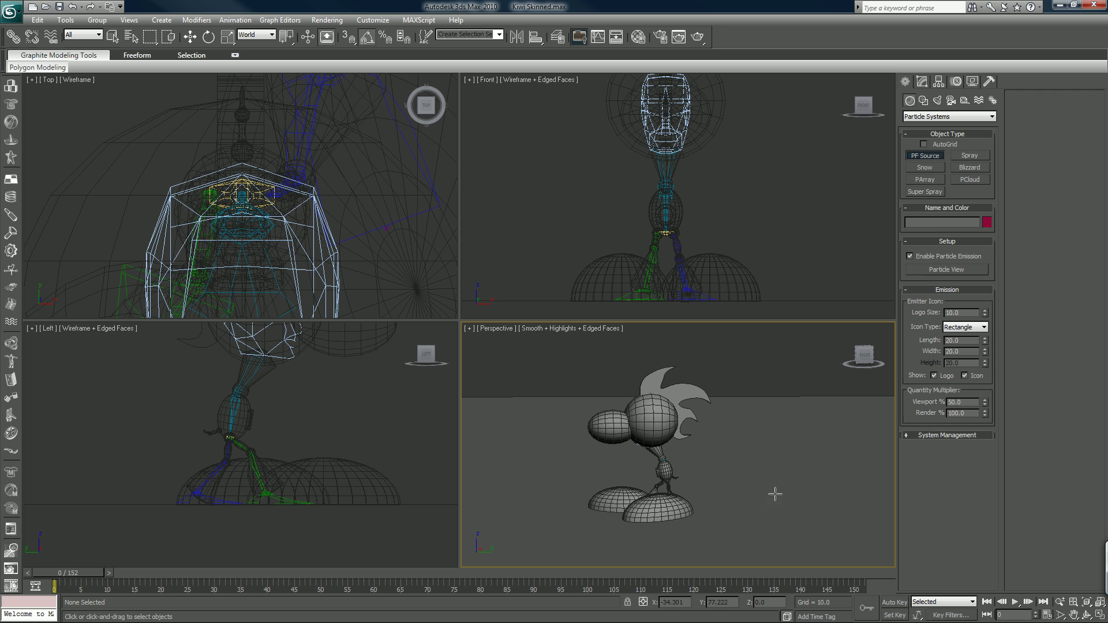
Step: Draw the PF Source 01 icon on the ground beside the kiwi-bot and open Particle View
{"action": "left_click_drag", "start_coordinate": [782, 499], "coordinate": [734, 530]}
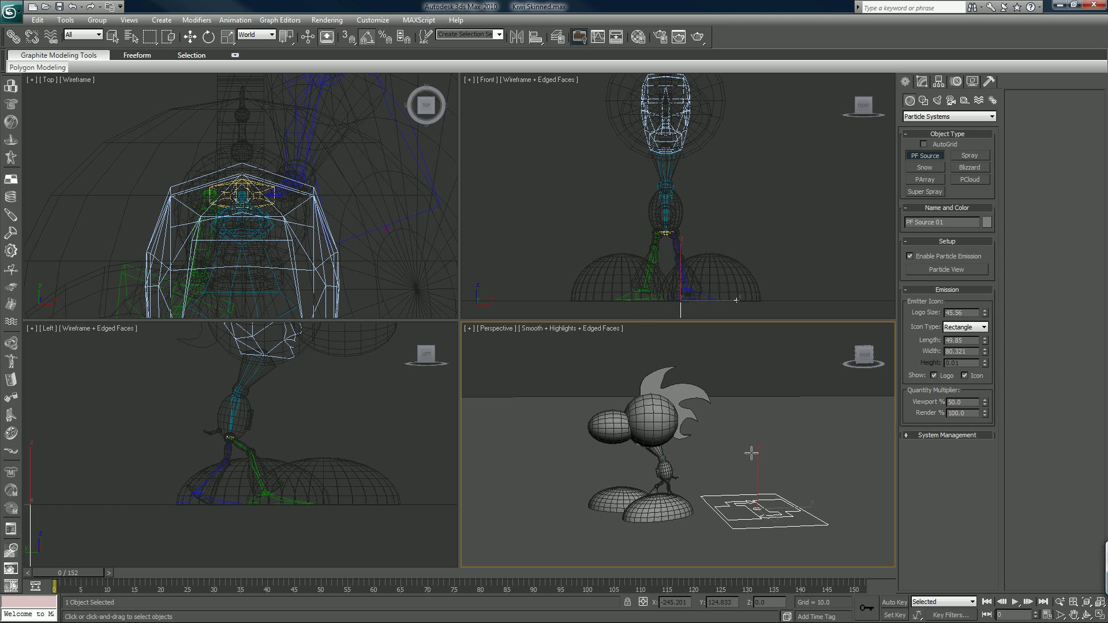
{"action": "left_click", "coordinate": [923, 269]}
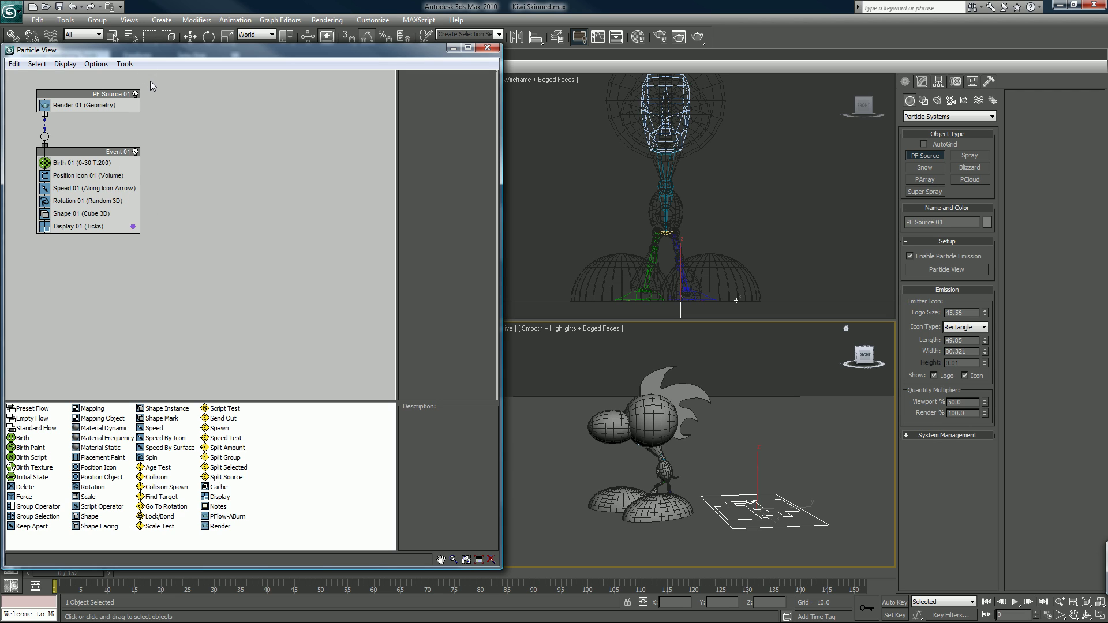
Step: Clear PF Source 01 and its default event from the Particle View graph
{"action": "left_click", "coordinate": [60, 244]}
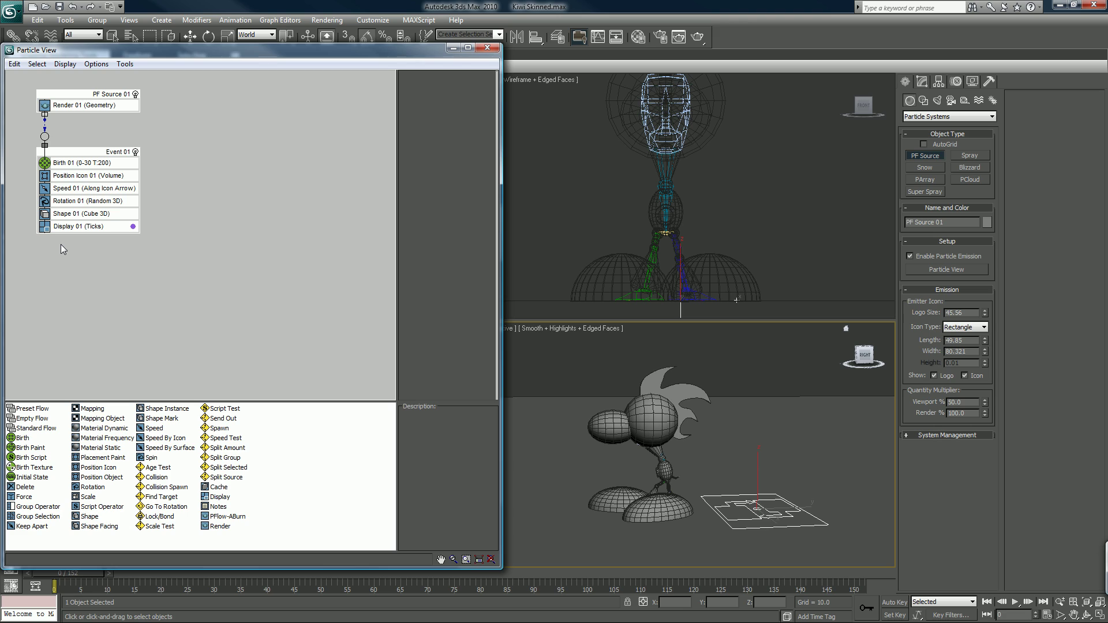
{"action": "key", "text": "ctrl+z"}
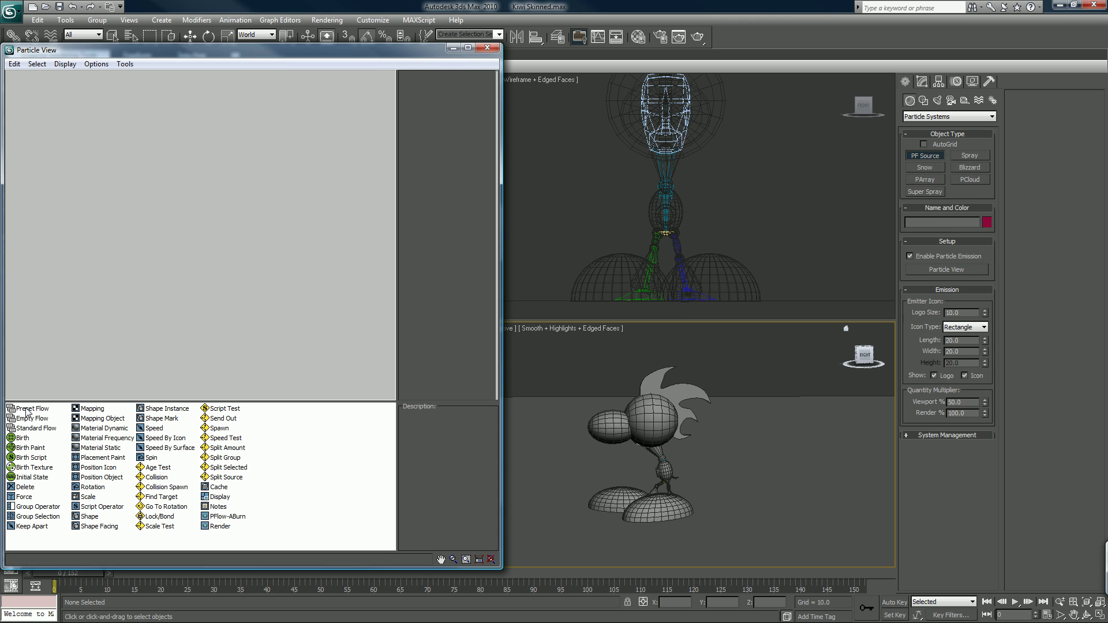
Step: Add an Empty Flow and a Birth event, wire PF Source 01 to Event 01, and select Birth 01
{"action": "left_click_drag", "start_coordinate": [27, 411], "coordinate": [71, 151]}
{"action": "left_click", "coordinate": [160, 119]}
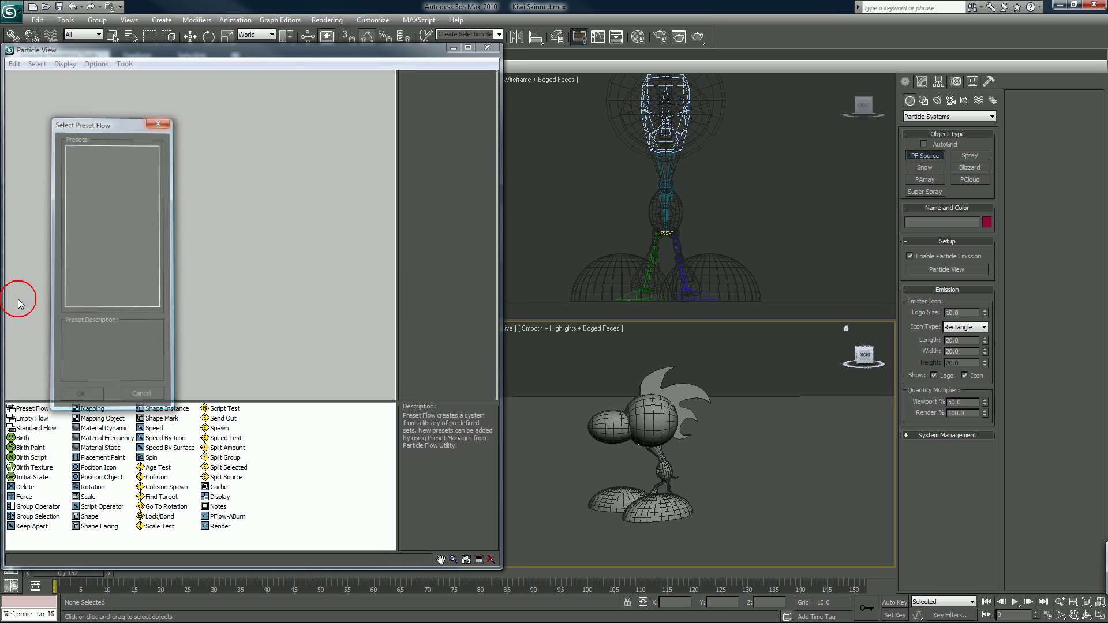
{"action": "left_click_drag", "start_coordinate": [22, 421], "coordinate": [57, 169]}
{"action": "left_click_drag", "start_coordinate": [22, 439], "coordinate": [63, 288]}
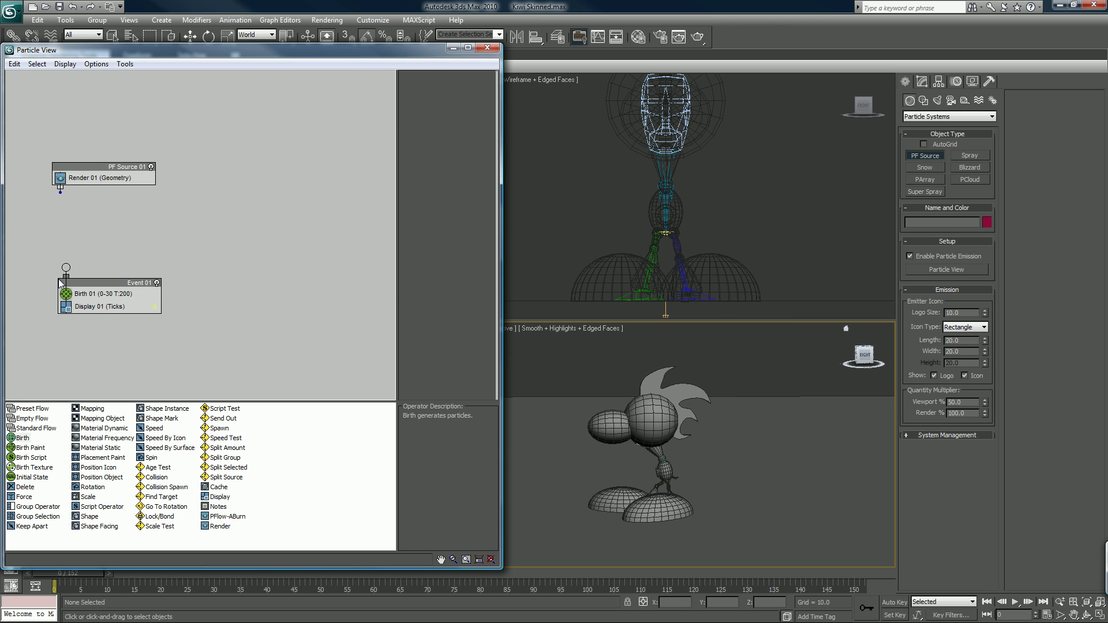
{"action": "left_click_drag", "start_coordinate": [60, 191], "coordinate": [65, 267]}
{"action": "left_click", "coordinate": [88, 296]}
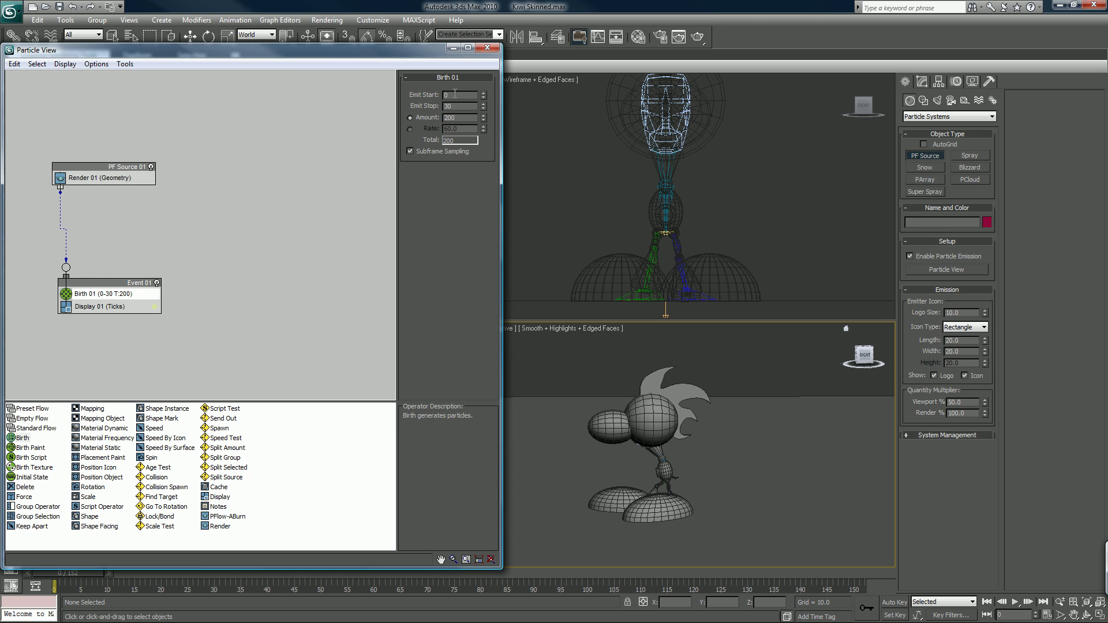
Step: Set Birth 01's Emit Stop to 0 and Amount to 2
{"action": "right_click", "coordinate": [483, 109]}
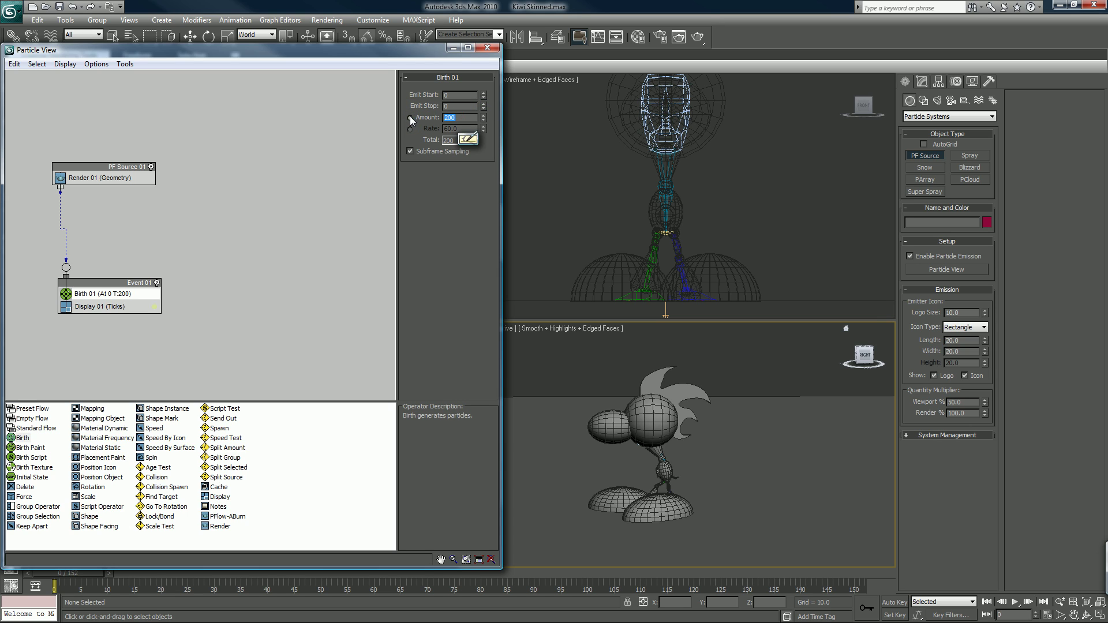
{"action": "type", "text": "2"}
{"action": "key", "text": "Return"}
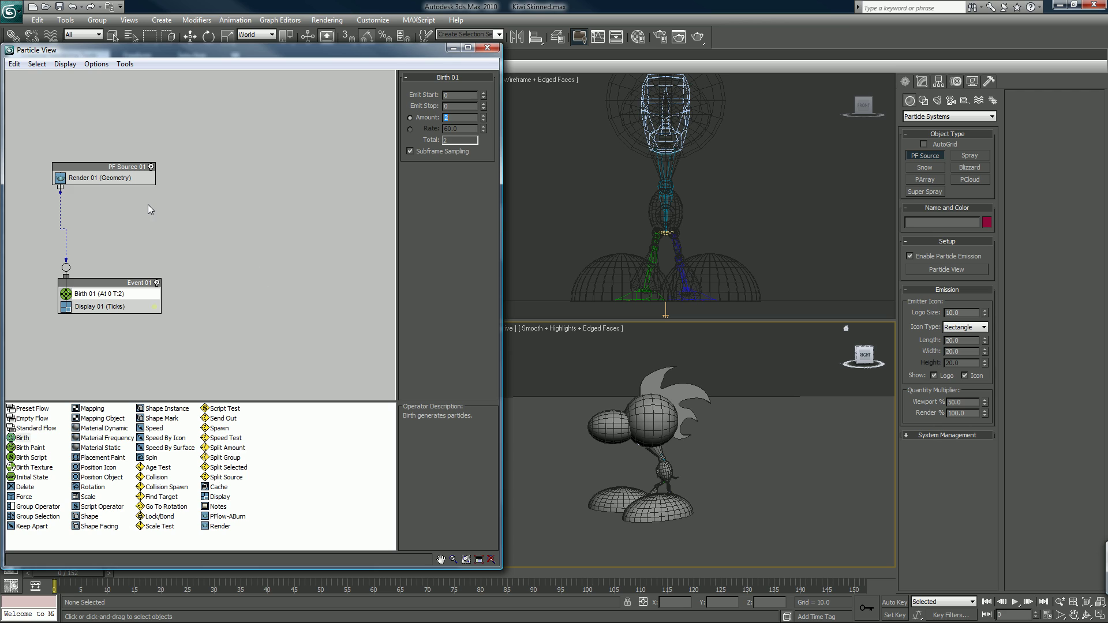
Step: Select PF Source 01 and set its viewport Quantity Multiplier to 100%
{"action": "right_click", "coordinate": [669, 312]}
{"action": "left_click", "coordinate": [669, 312]}
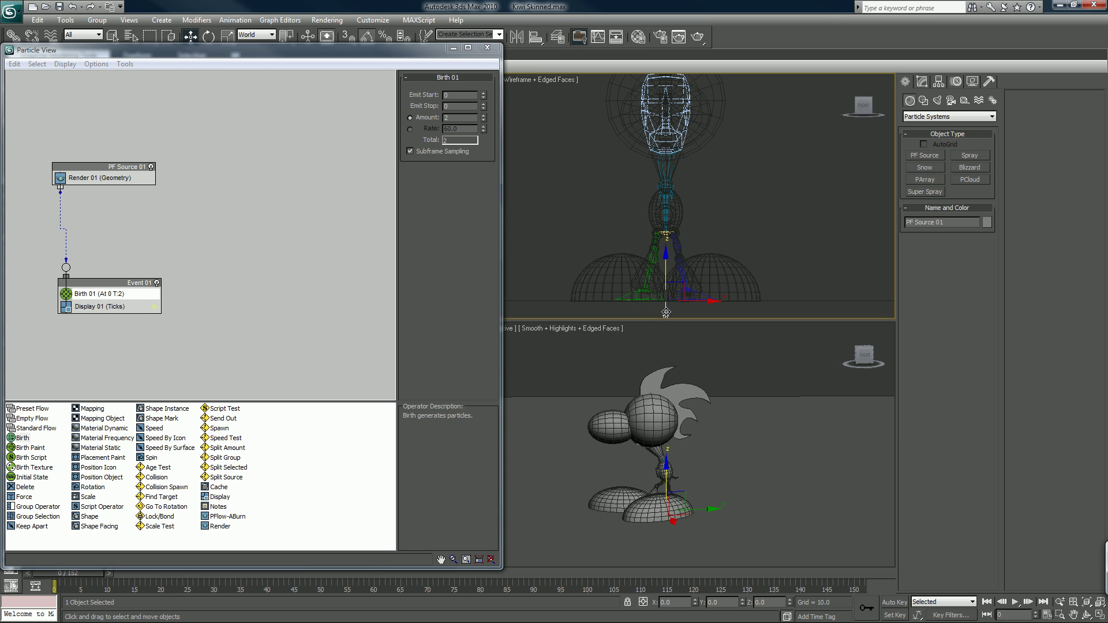
{"action": "left_click", "coordinate": [921, 81]}
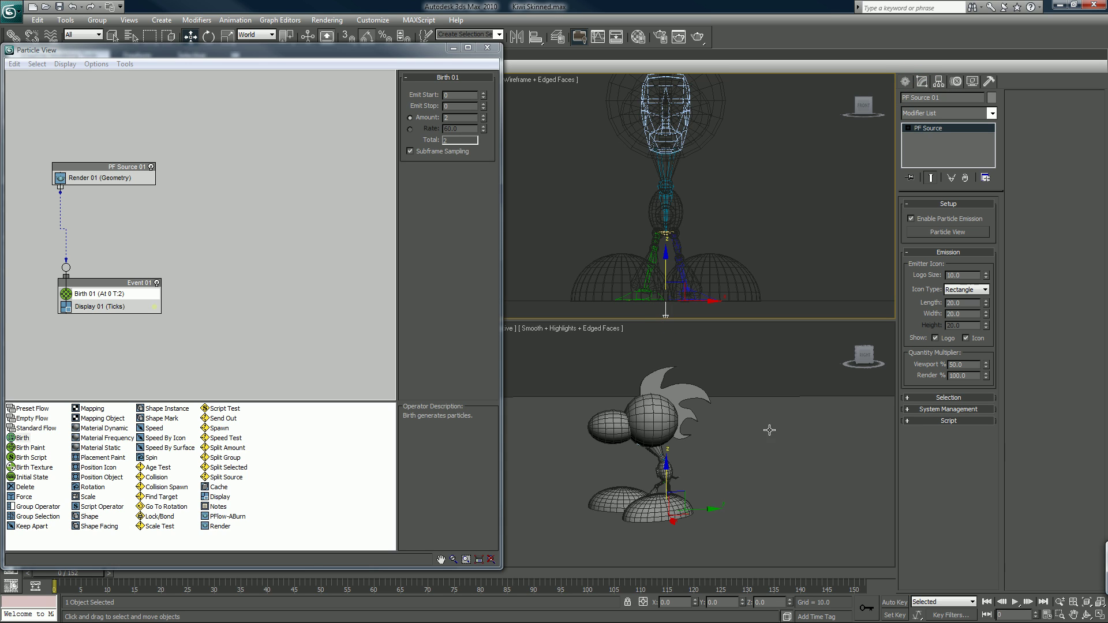
{"action": "middle_click_drag", "start_coordinate": [751, 463], "coordinate": [757, 462]}
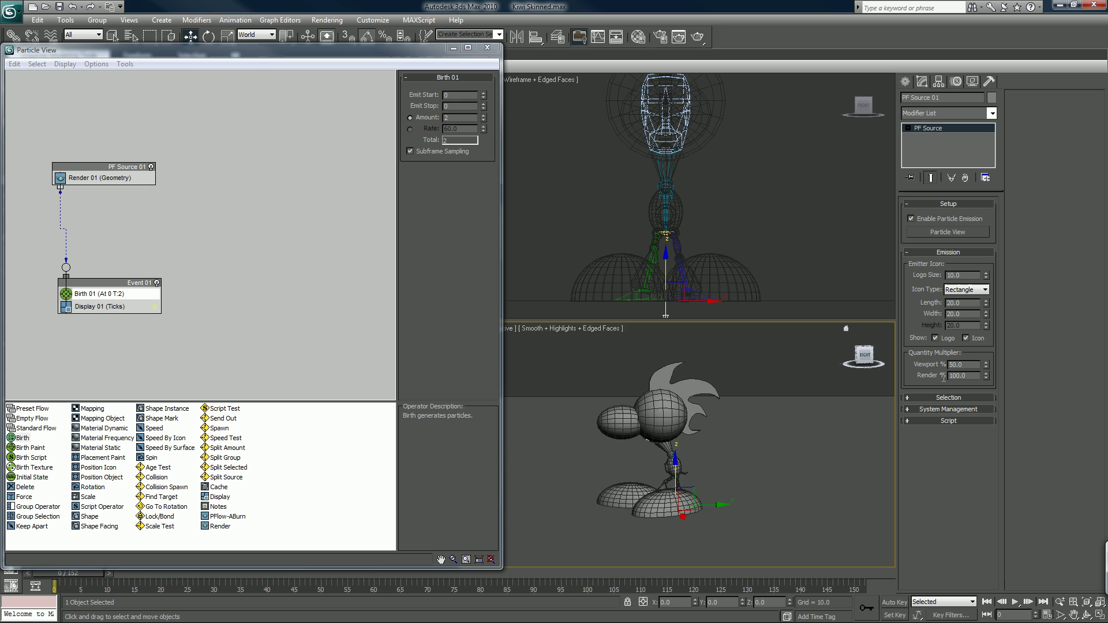
{"action": "left_click_drag", "start_coordinate": [971, 364], "coordinate": [922, 358]}
{"action": "type", "text": "100"}
{"action": "key", "text": "Return"}
{"action": "scroll", "coordinate": [751, 279], "scroll_direction": "down", "scroll_amount": 5}
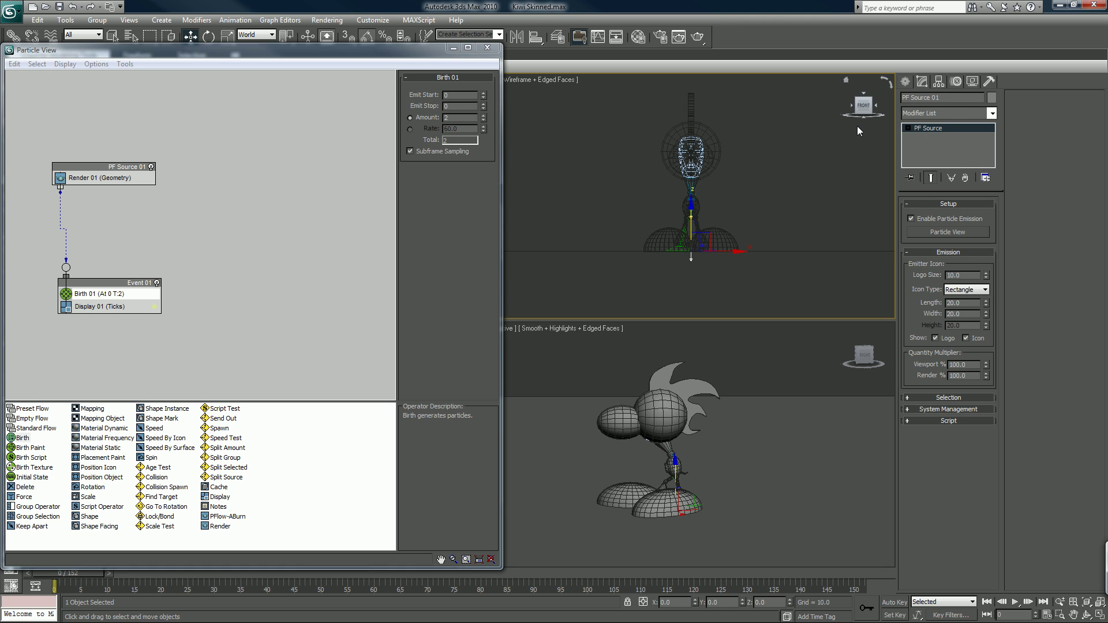
Step: In the Layer Manager, move PF Source 01 from 00 Scene Extras into P-Flow and make P-Flow current
{"action": "left_click", "coordinate": [557, 38]}
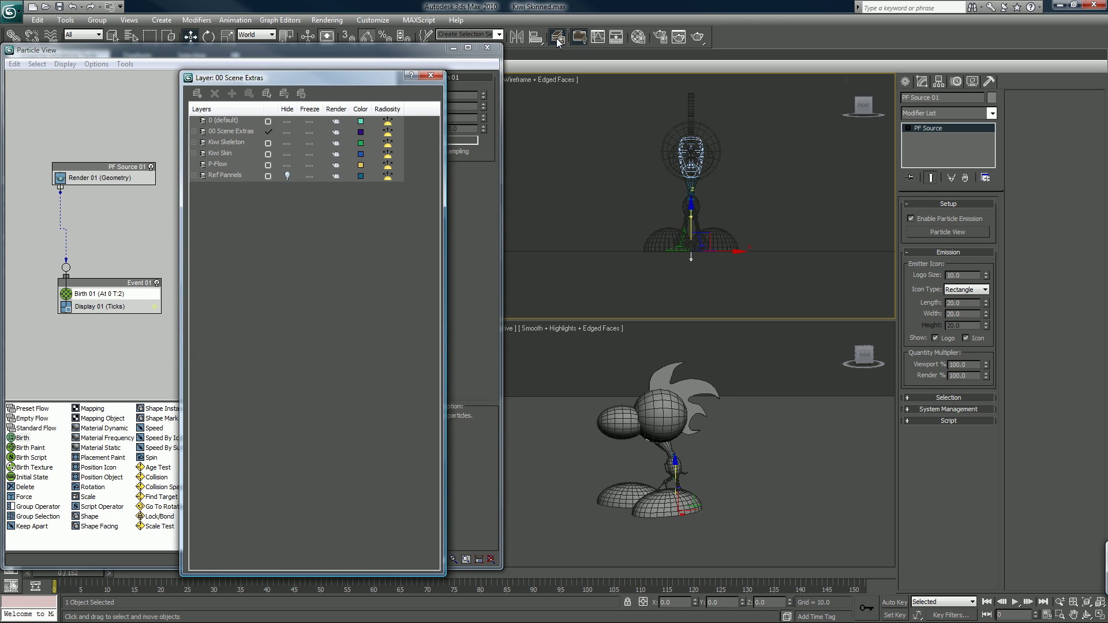
{"action": "left_click", "coordinate": [226, 132]}
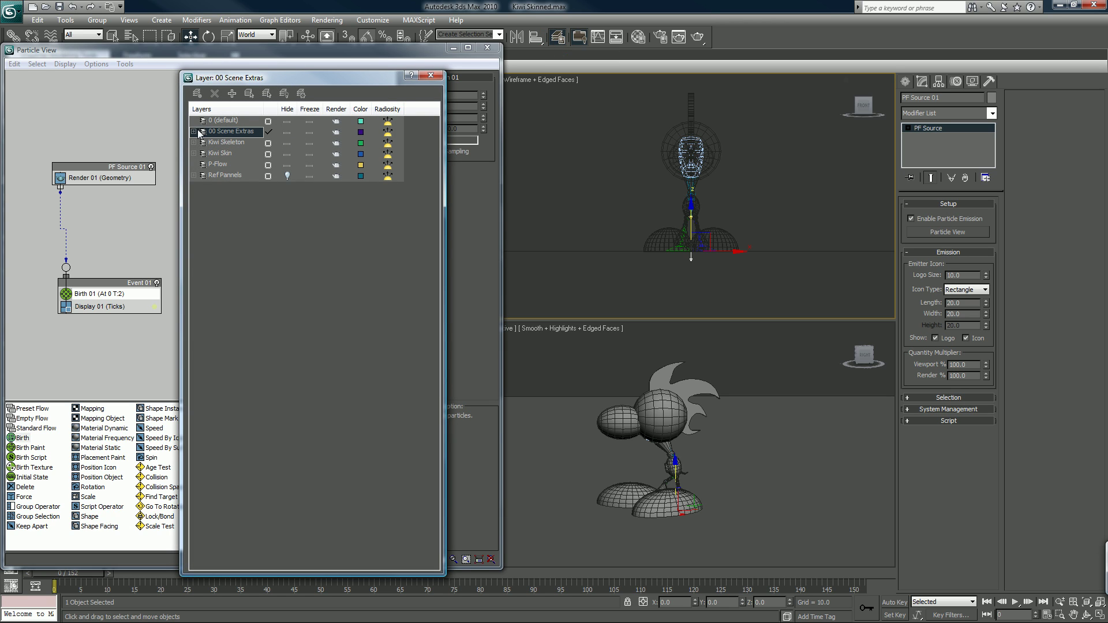
{"action": "left_click", "coordinate": [195, 132]}
{"action": "left_click", "coordinate": [231, 144]}
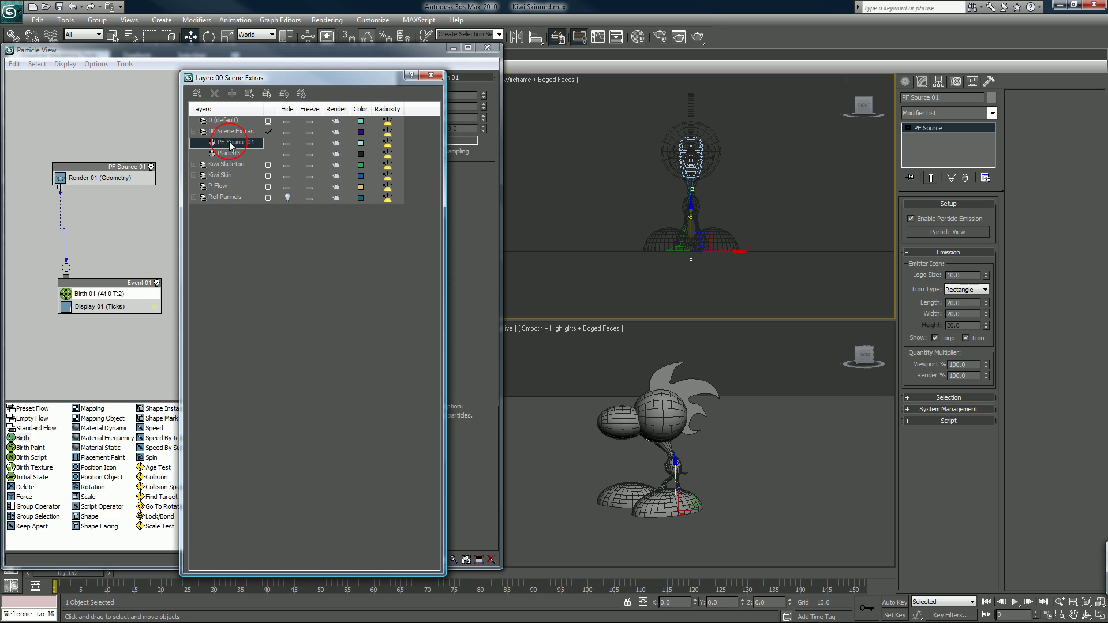
{"action": "right_click", "coordinate": [231, 144]}
{"action": "left_click", "coordinate": [234, 154]}
{"action": "left_click", "coordinate": [229, 186]}
{"action": "right_click", "coordinate": [229, 186]}
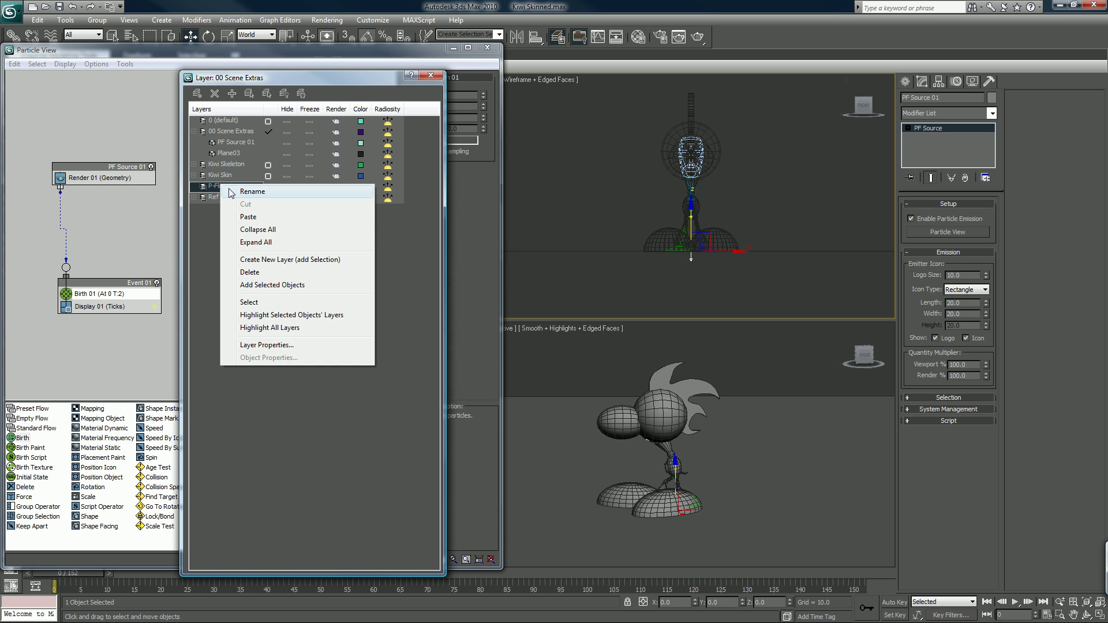
{"action": "left_click", "coordinate": [245, 217]}
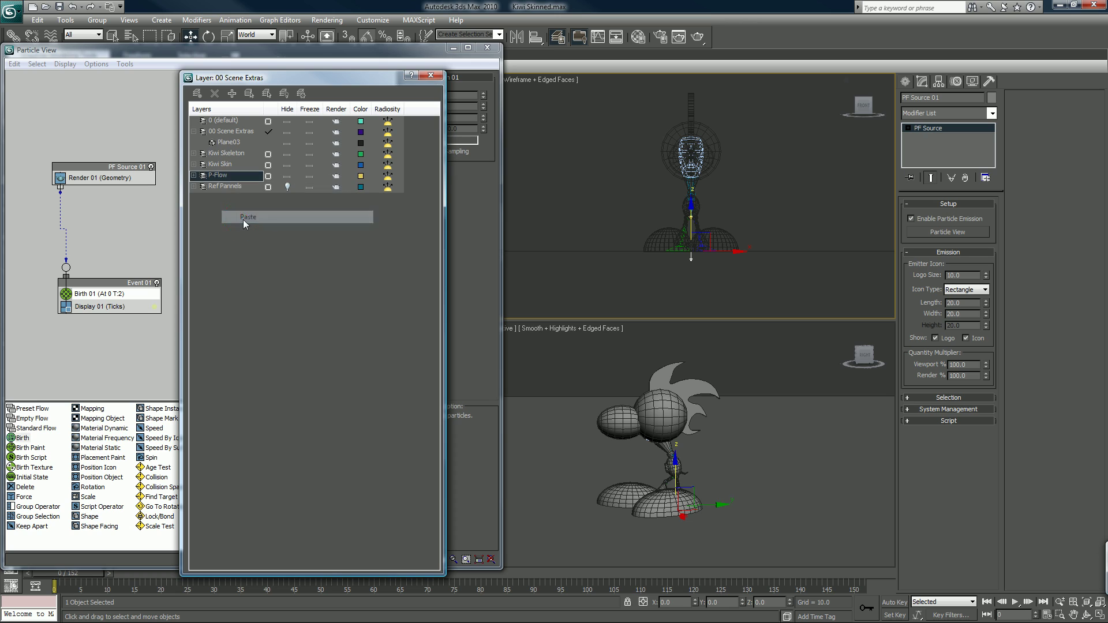
{"action": "left_click", "coordinate": [195, 132]}
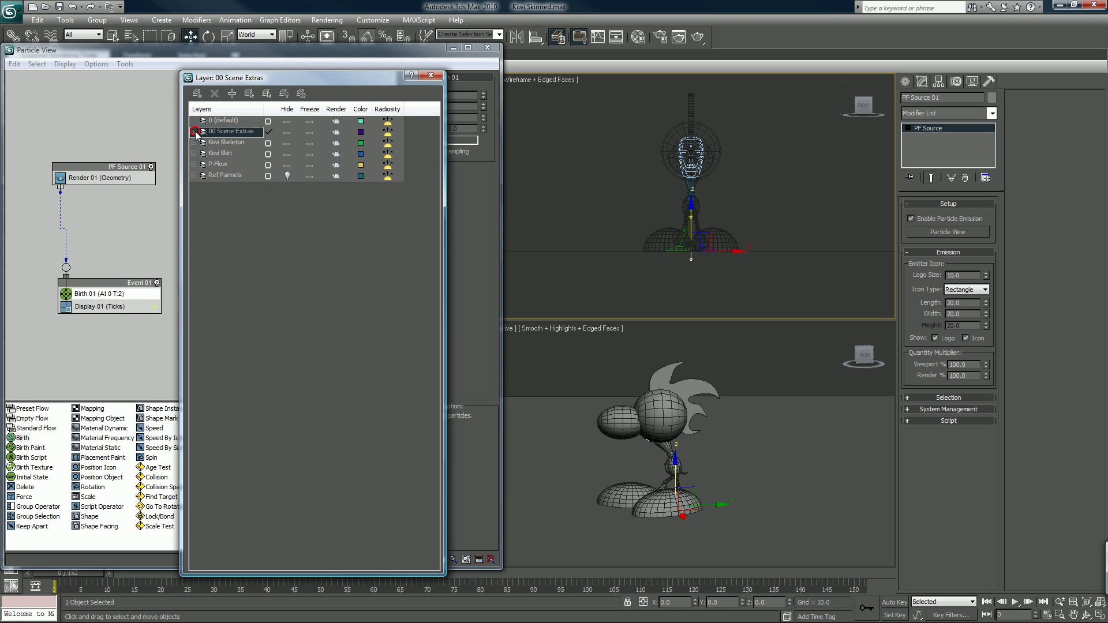
{"action": "left_click", "coordinate": [268, 166]}
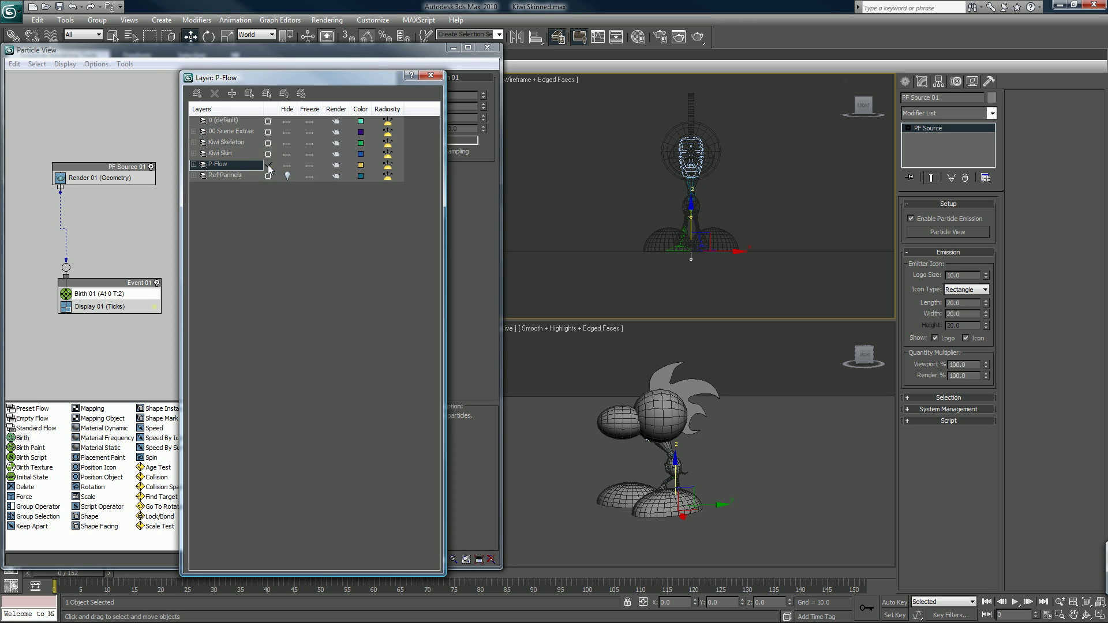
Step: Create a 1000 × 1000 Plane beneath the kiwi-bot from Standard Primitives
{"action": "left_click", "coordinate": [430, 76]}
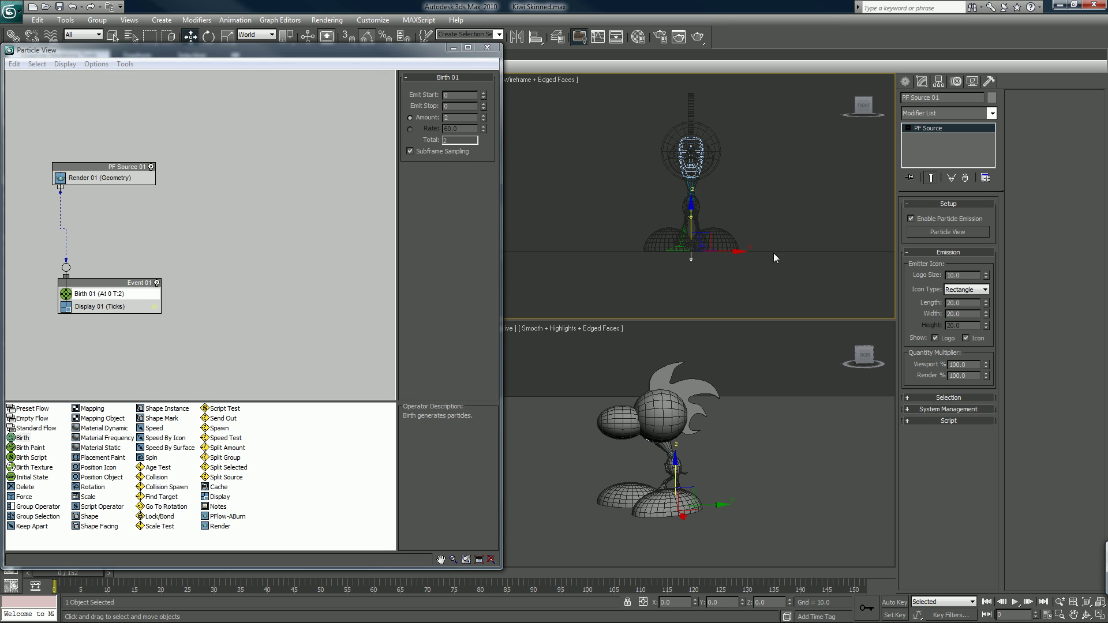
{"action": "left_click", "coordinate": [905, 82]}
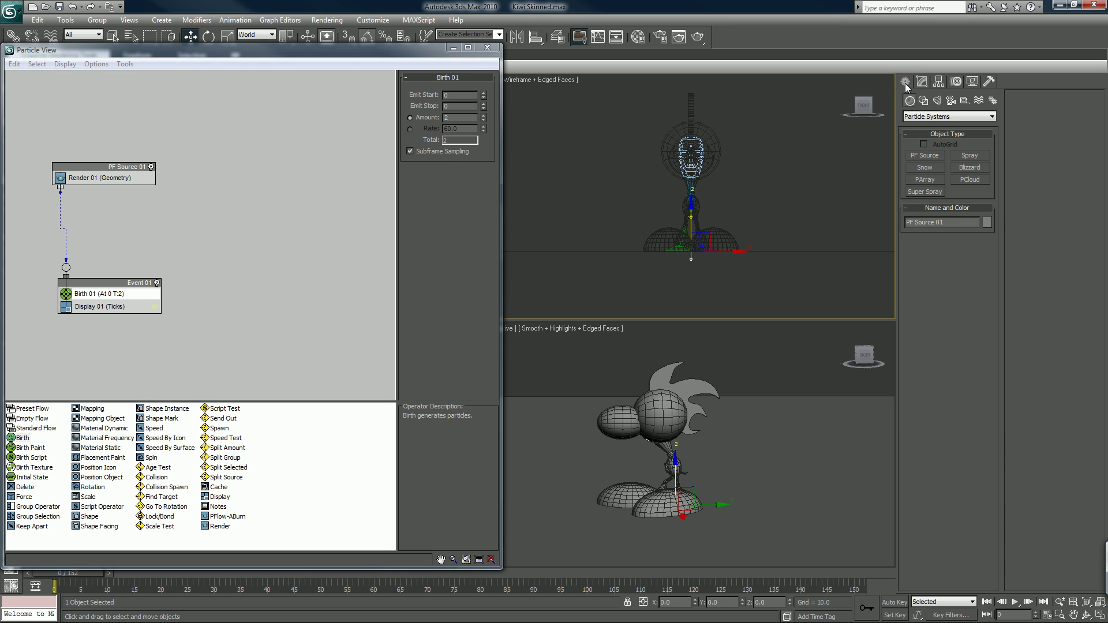
{"action": "left_click", "coordinate": [924, 117]}
{"action": "left_click", "coordinate": [922, 128]}
{"action": "left_click", "coordinate": [970, 204]}
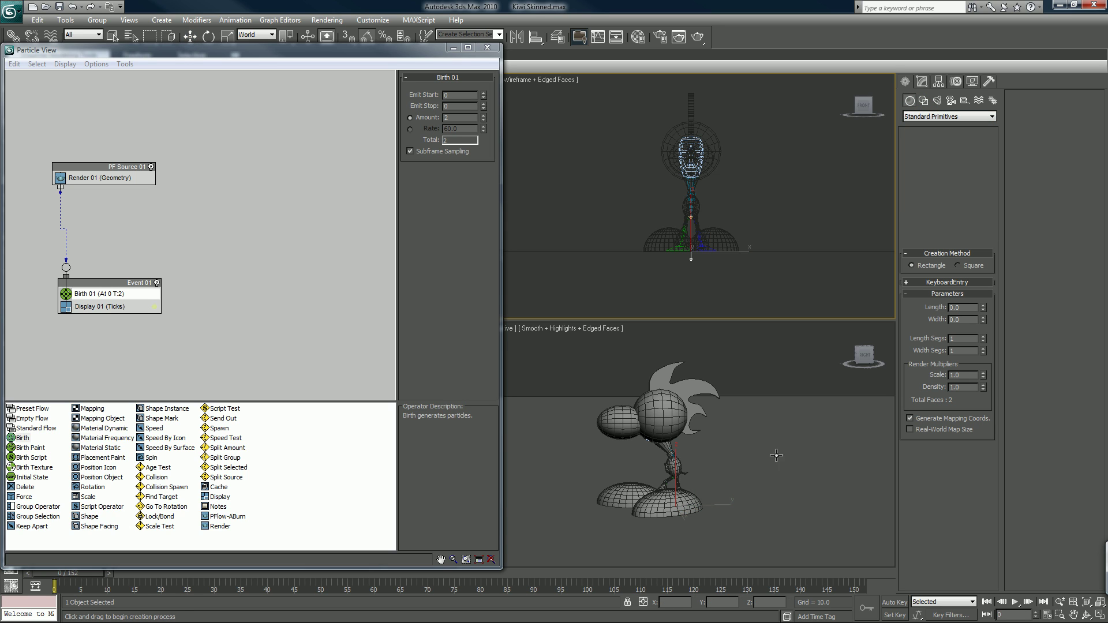
{"action": "left_click_drag", "start_coordinate": [749, 493], "coordinate": [593, 534]}
{"action": "scroll", "coordinate": [593, 534], "scroll_direction": "down", "scroll_amount": 3}
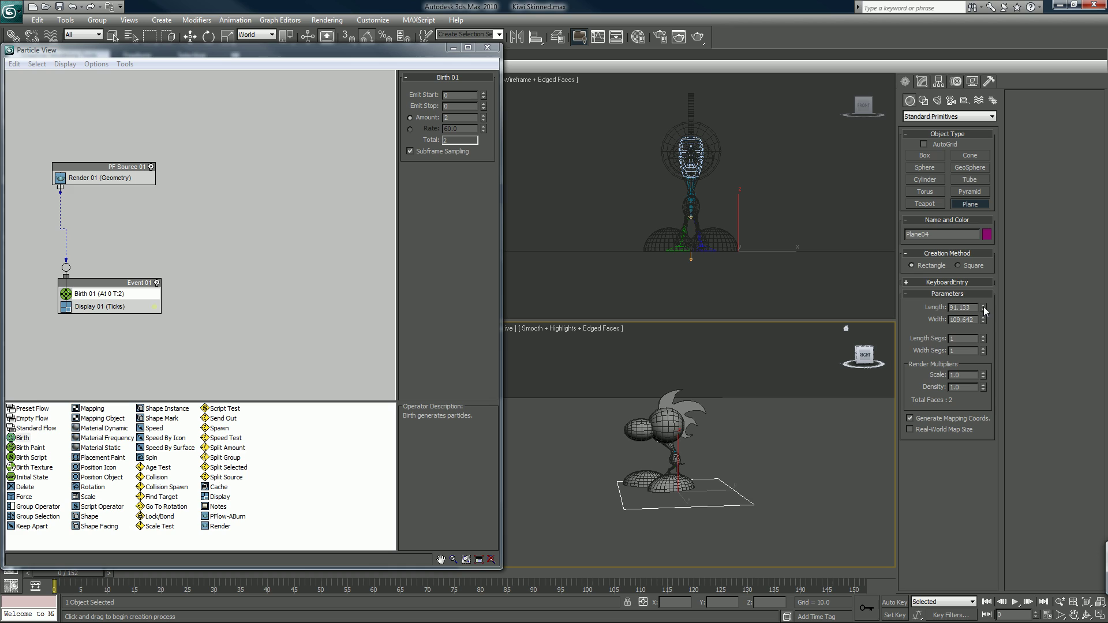
{"action": "left_click_drag", "start_coordinate": [984, 310], "coordinate": [989, 239]}
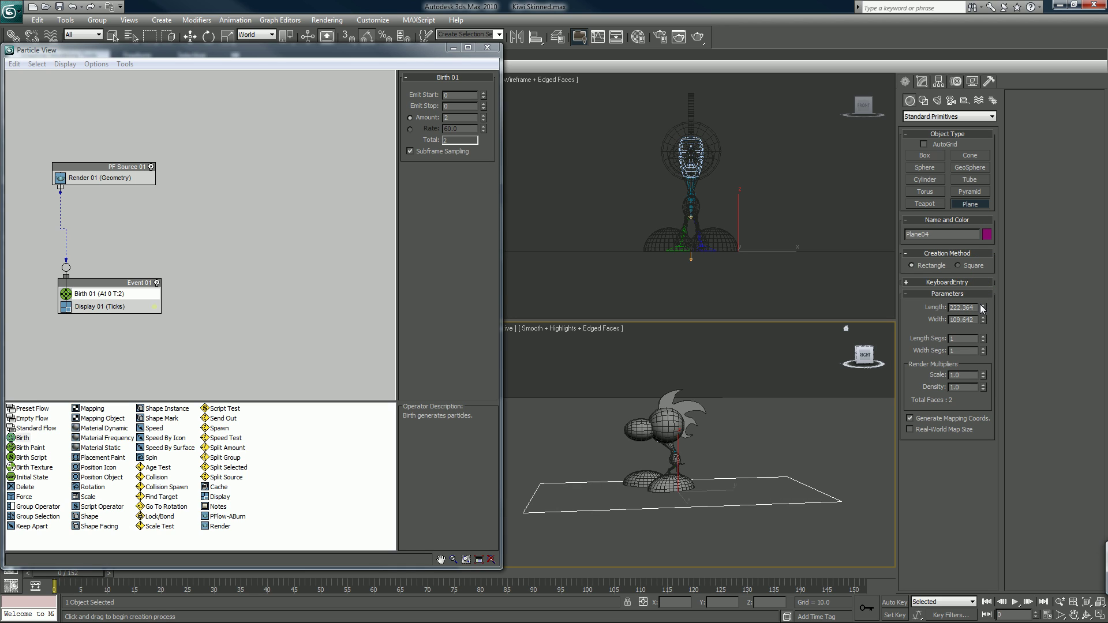
{"action": "double_click", "coordinate": [962, 307]}
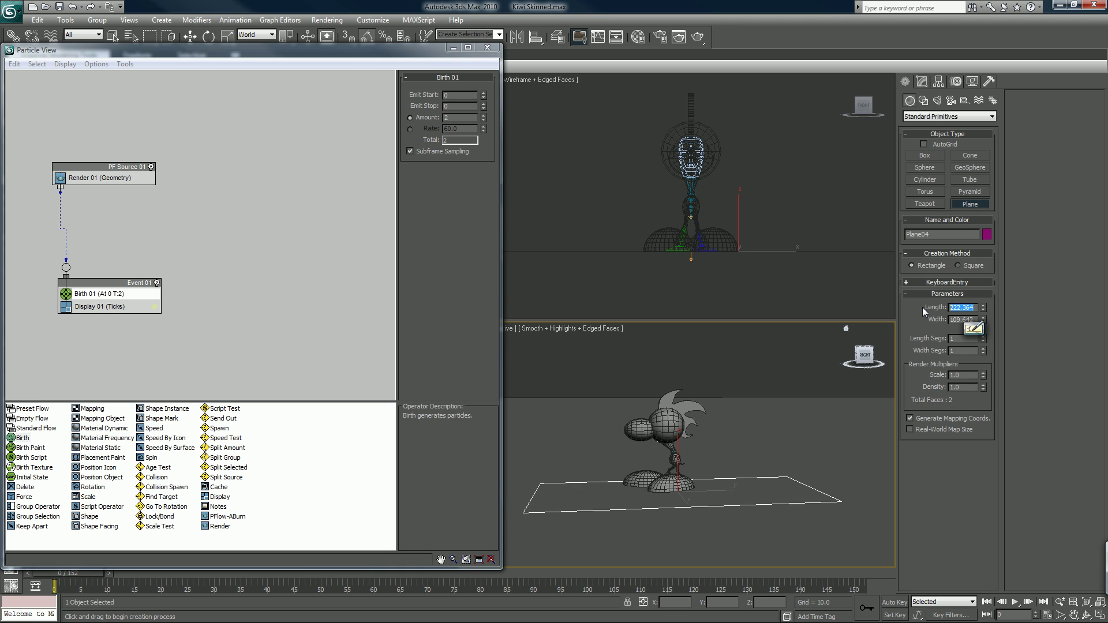
{"action": "type", "text": "1000"}
{"action": "key", "text": "Tab"}
{"action": "type", "text": "1"}
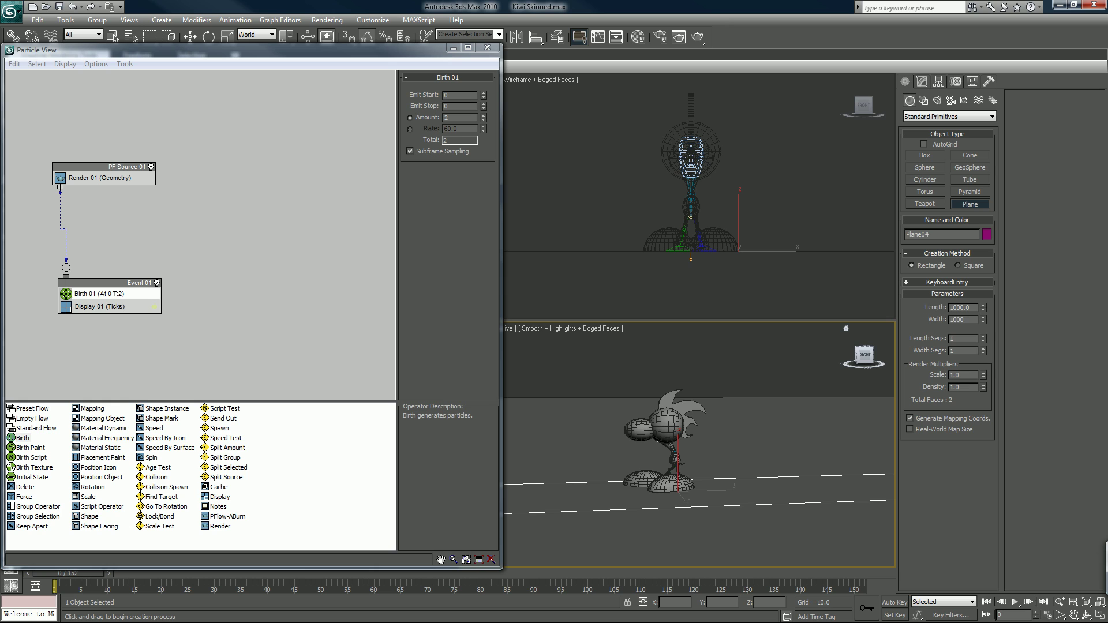
{"action": "type", "text": "000"}
{"action": "key", "text": "Return"}
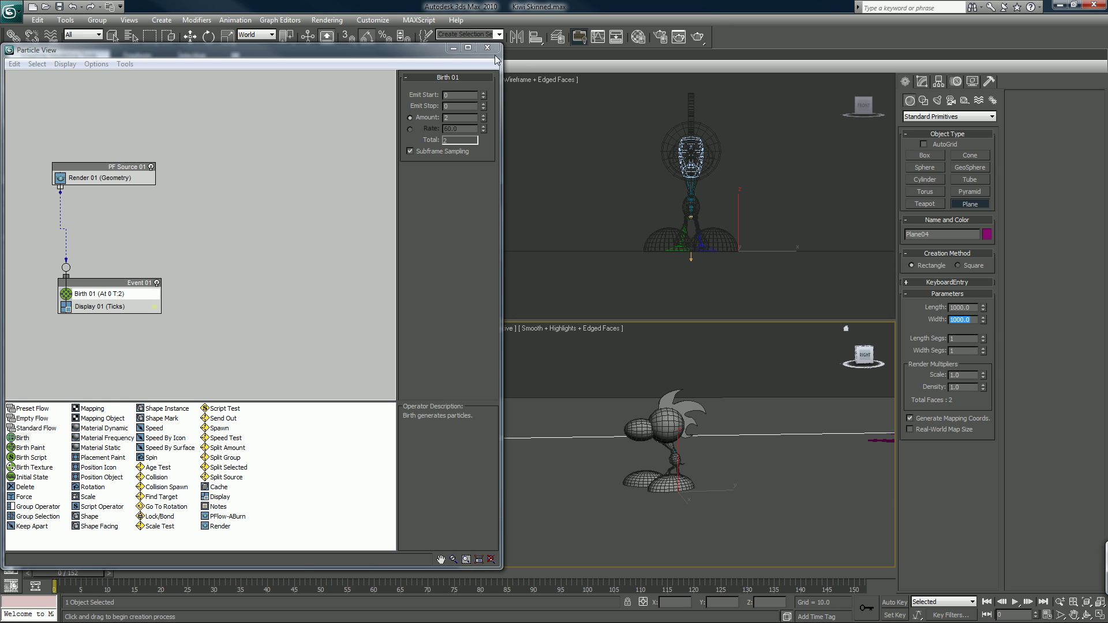
Step: Centre the plane at X 0, Y 0, lift it to Z 28.737, and make it see-through
{"action": "left_click", "coordinate": [455, 48]}
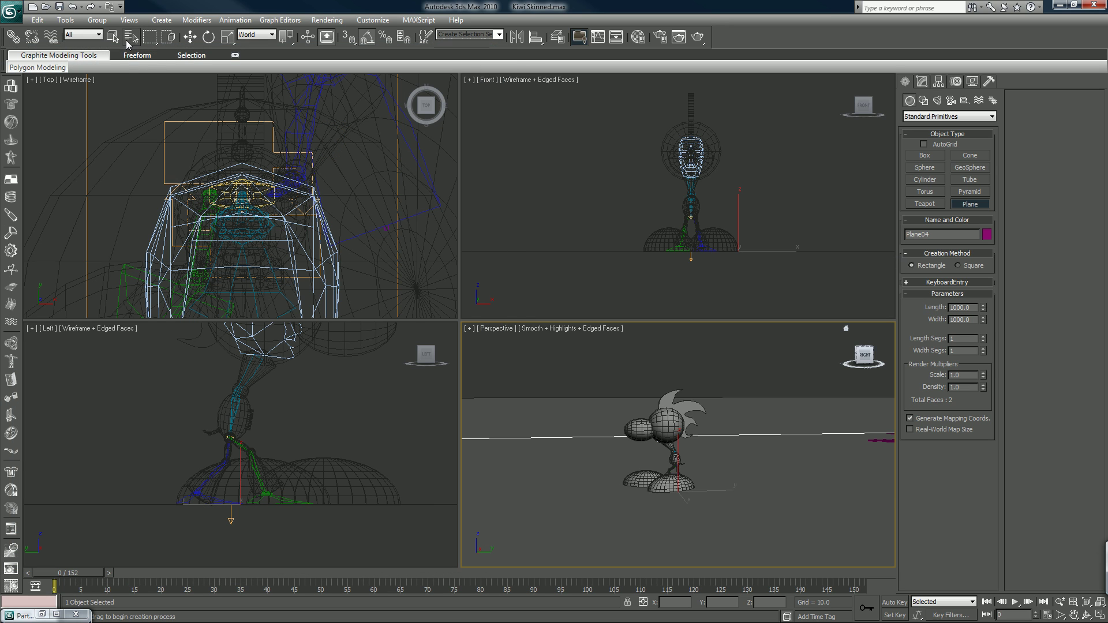
{"action": "key", "text": "w"}
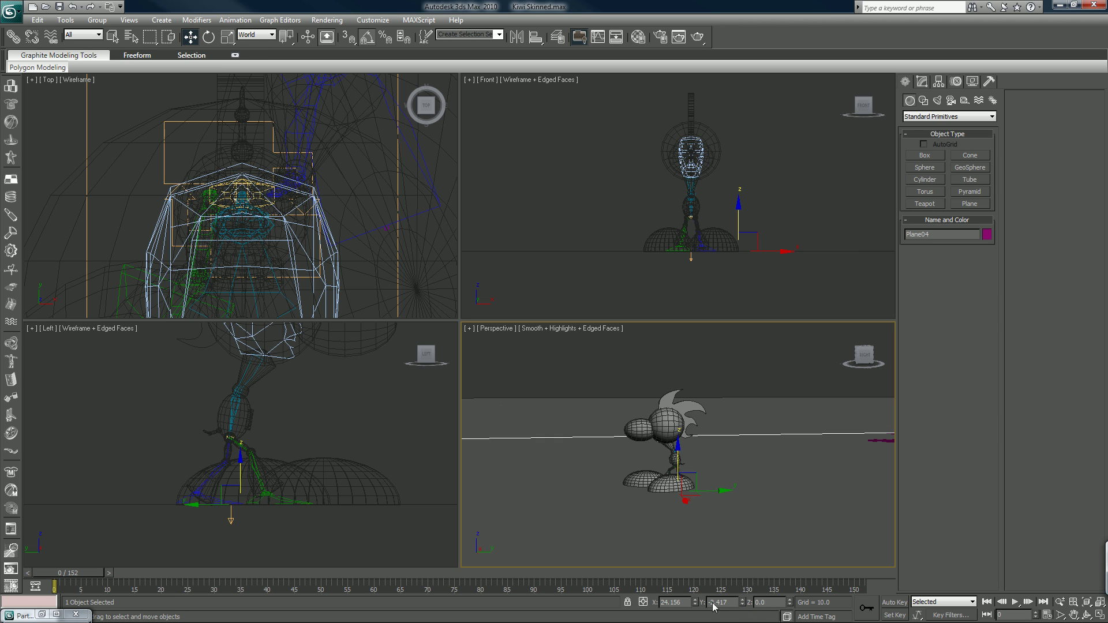
{"action": "right_click", "coordinate": [695, 602]}
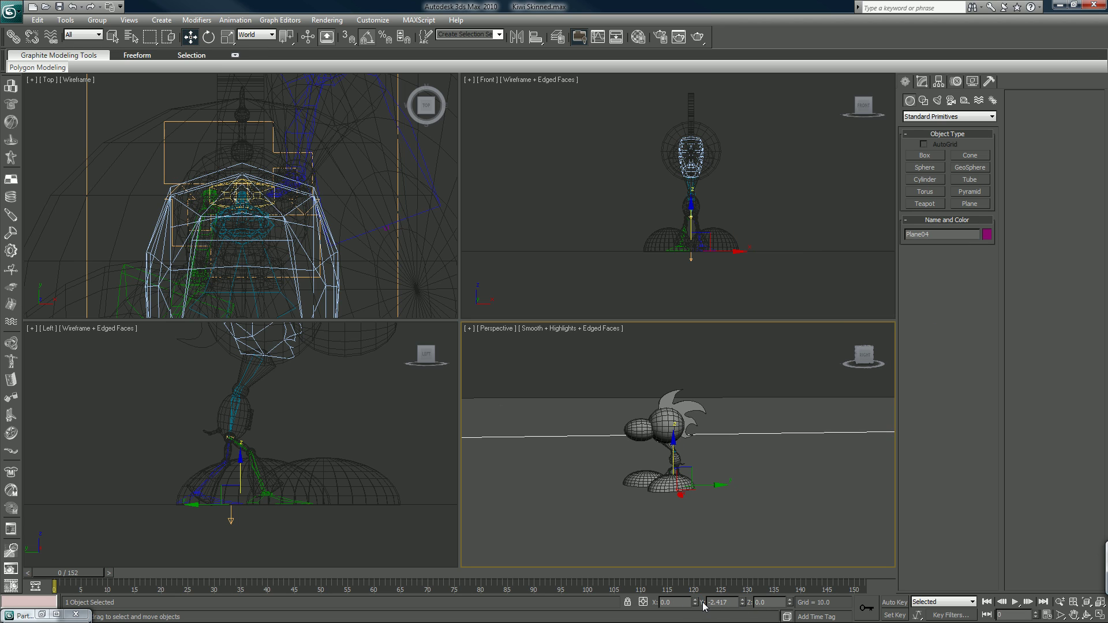
{"action": "right_click", "coordinate": [742, 602]}
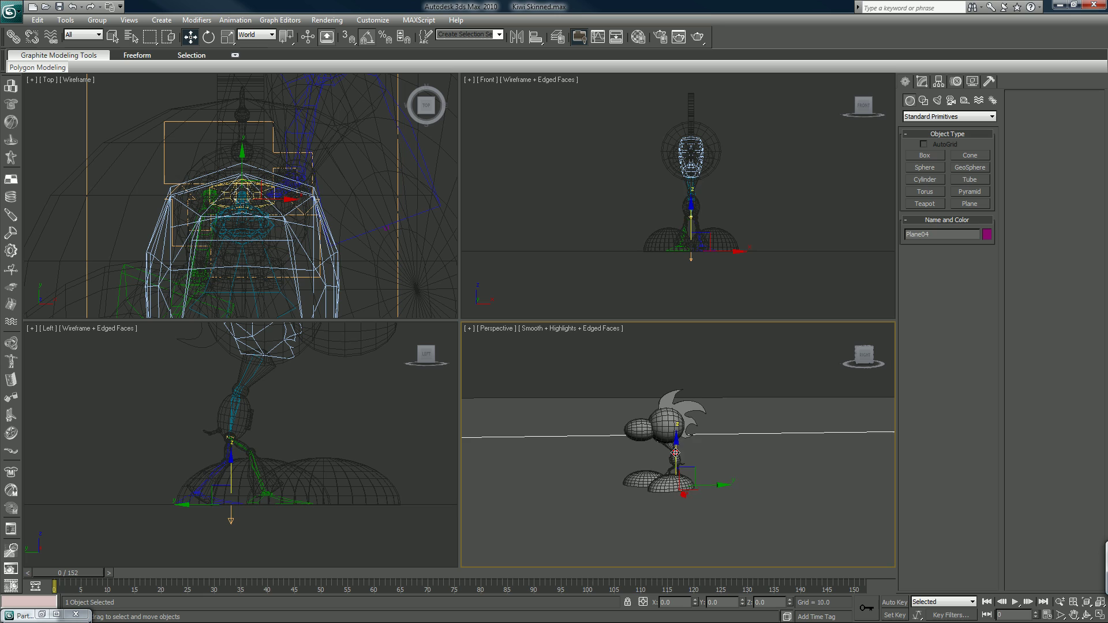
{"action": "left_click_drag", "start_coordinate": [676, 454], "coordinate": [678, 418]}
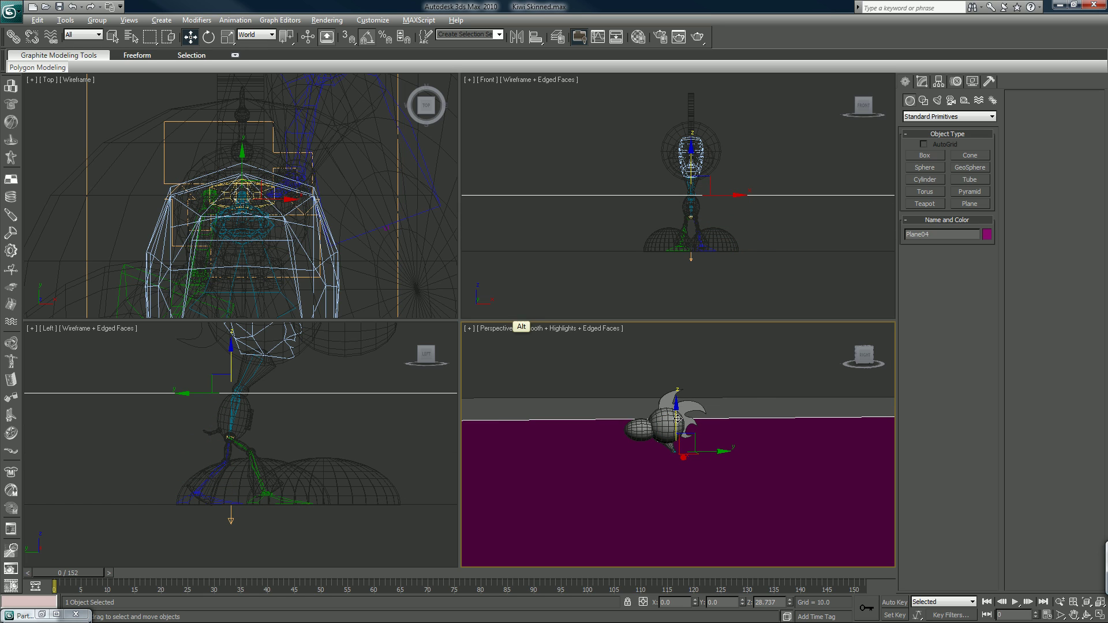
{"action": "key", "text": "alt+x"}
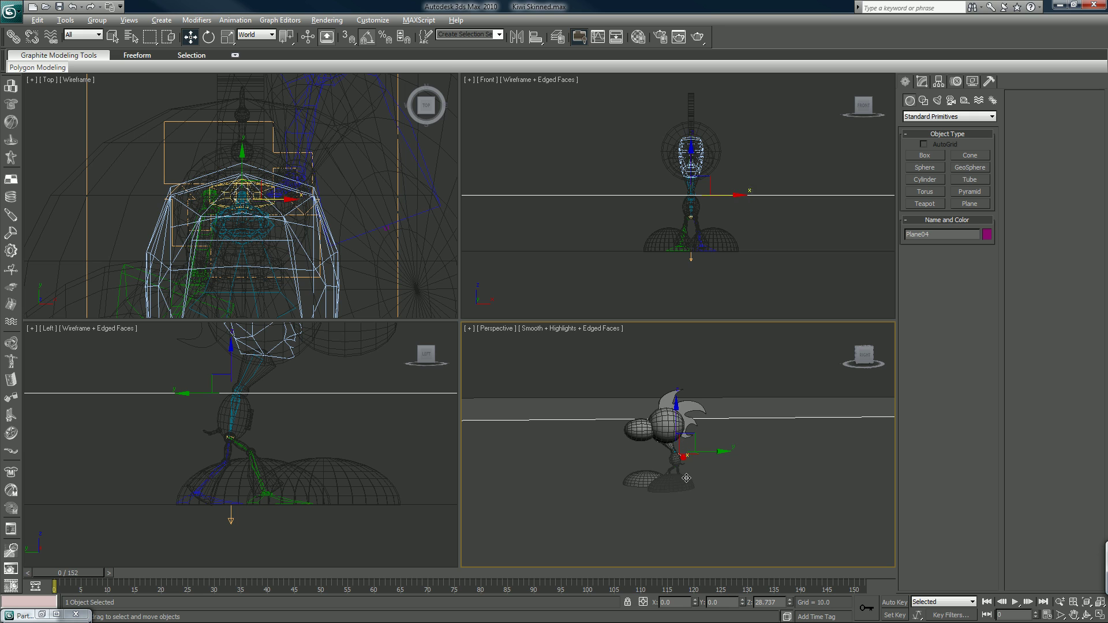
Step: Toggle Affect Pivot Only on the Kiwi Bot group, then raise Plane04 along Z to 42.706
{"action": "left_click", "coordinate": [676, 230]}
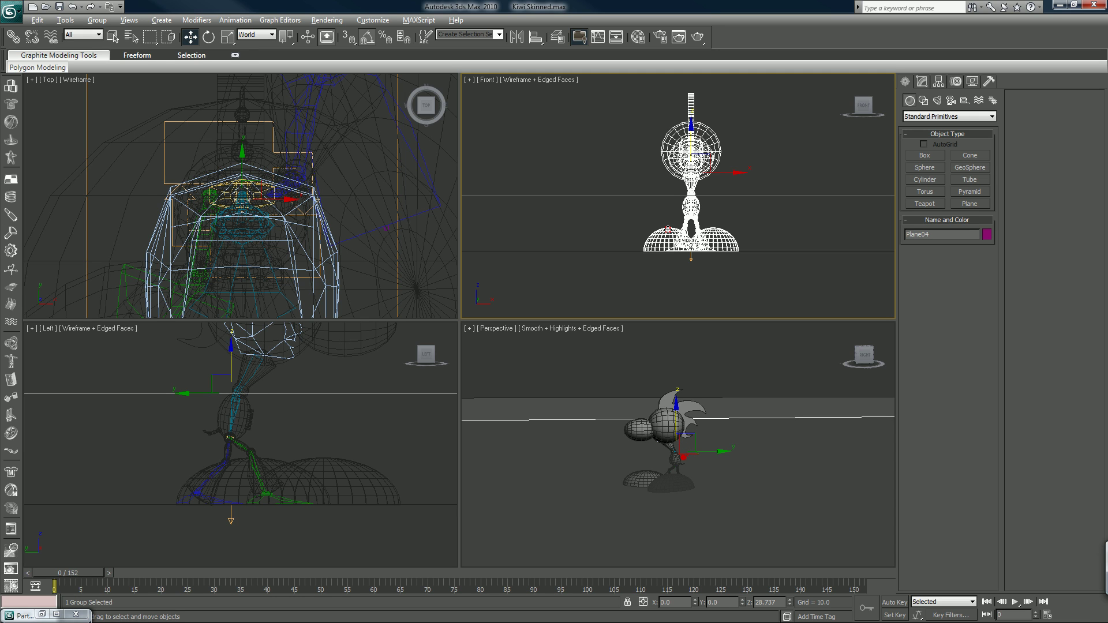
{"action": "scroll", "coordinate": [676, 230], "scroll_direction": "up", "scroll_amount": 4}
{"action": "middle_click_drag", "start_coordinate": [675, 230], "coordinate": [684, 239]}
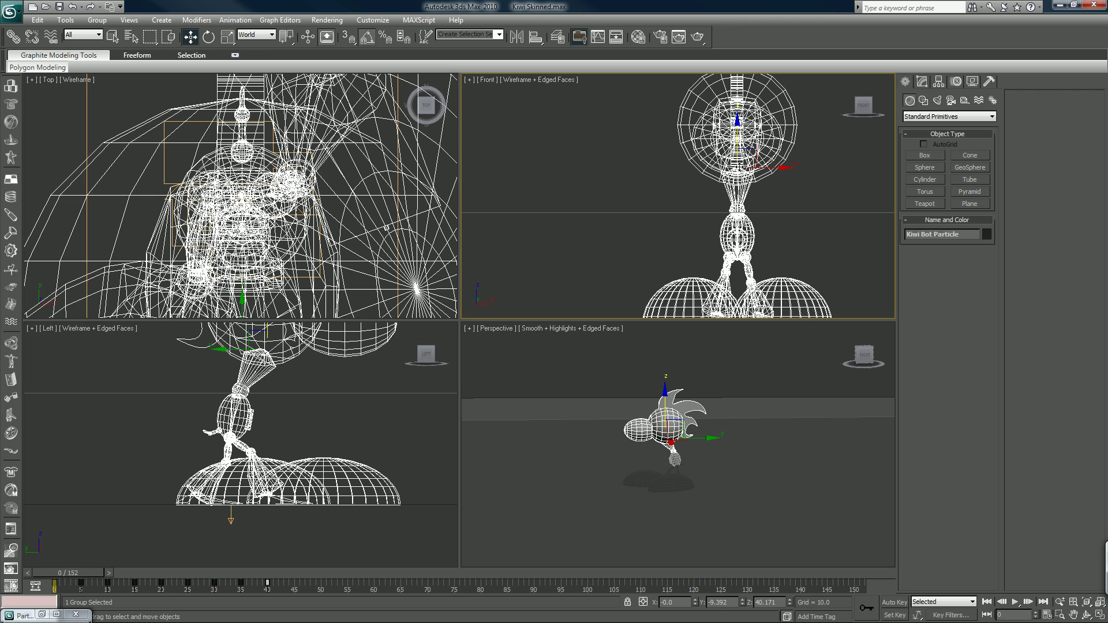
{"action": "left_click", "coordinate": [939, 82]}
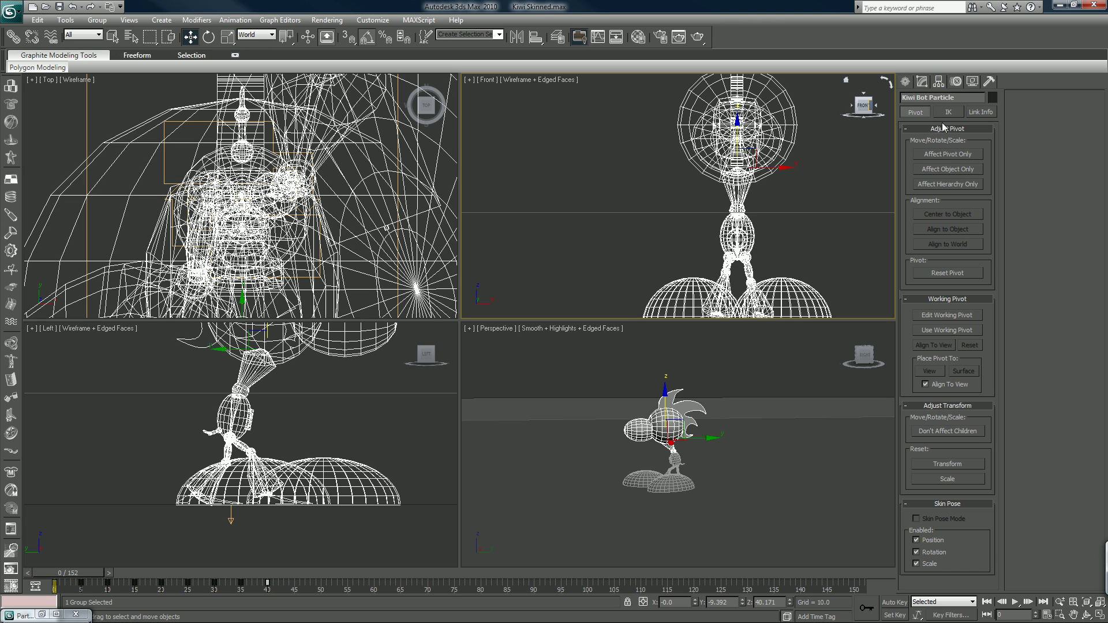
{"action": "left_click", "coordinate": [947, 156]}
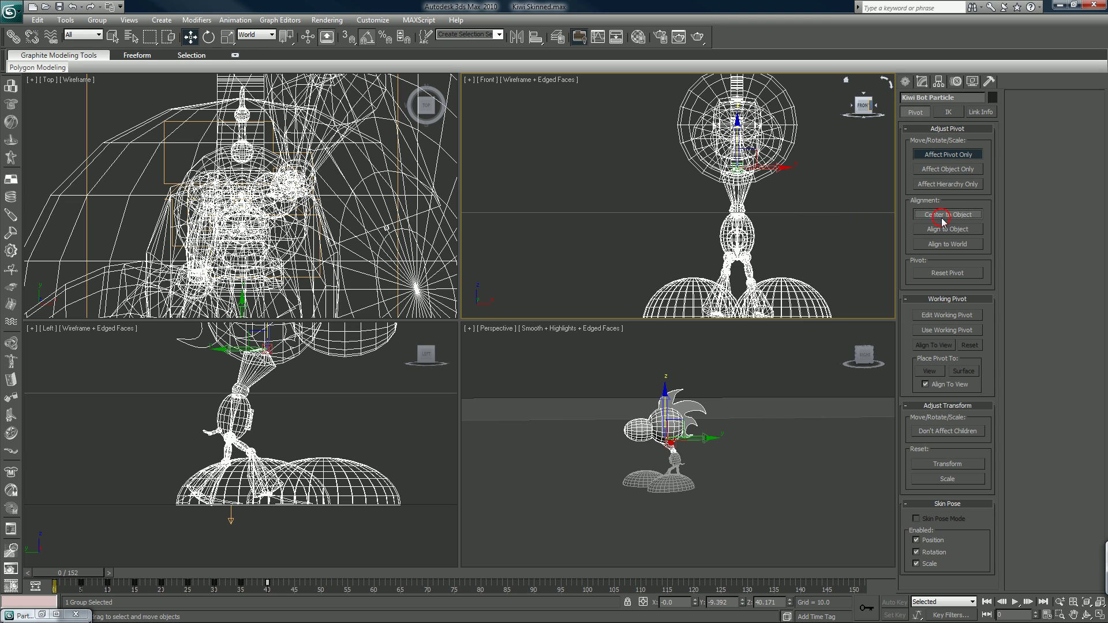
{"action": "left_click", "coordinate": [943, 157]}
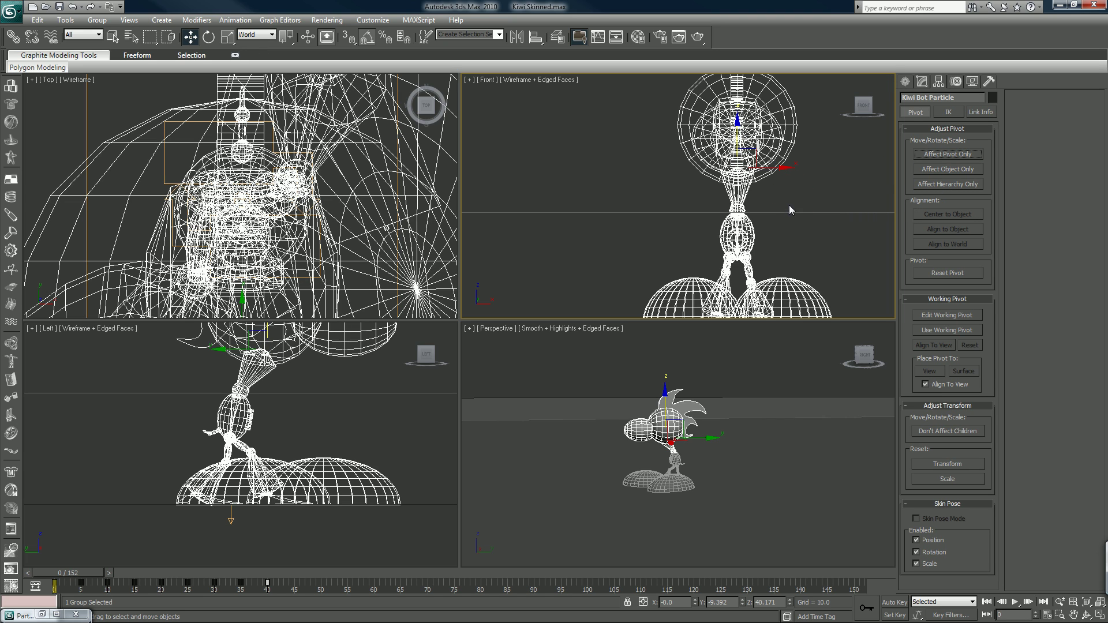
{"action": "left_click", "coordinate": [823, 213]}
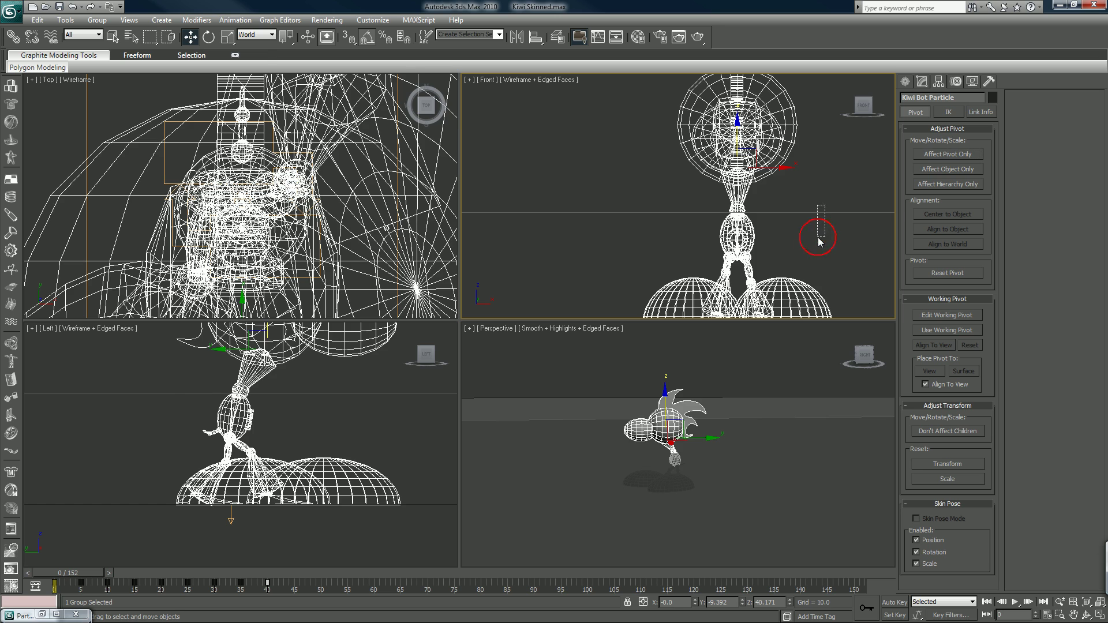
{"action": "left_click_drag", "start_coordinate": [738, 183], "coordinate": [740, 127]}
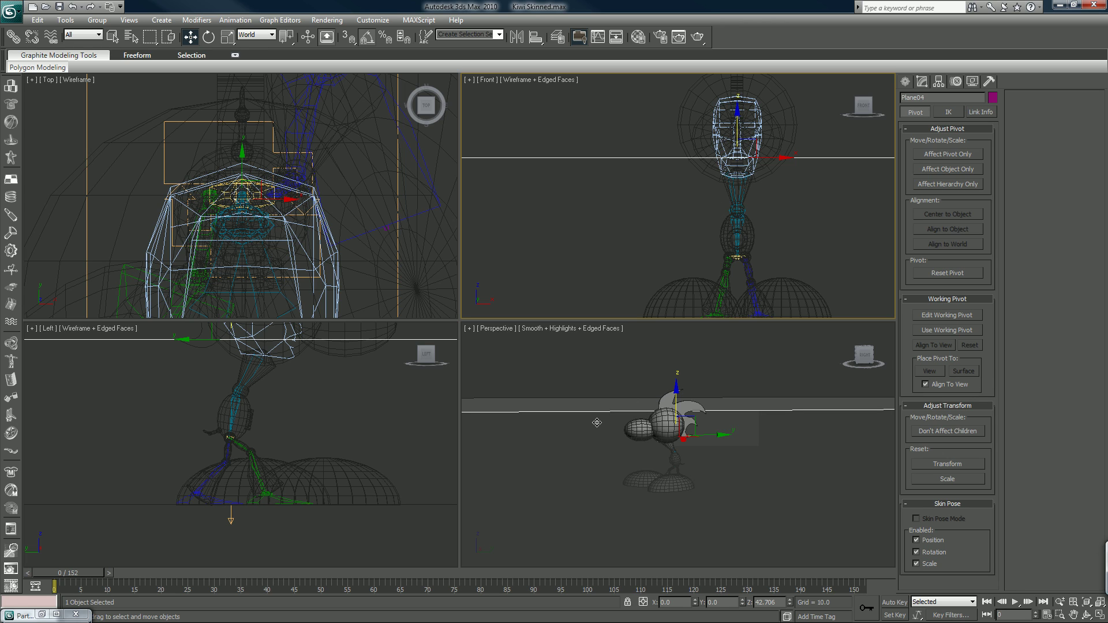
Step: Change Plane04's Length and Width to 500 in the Modify panel Parameters
{"action": "scroll", "coordinate": [596, 423], "scroll_direction": "down", "scroll_amount": 3}
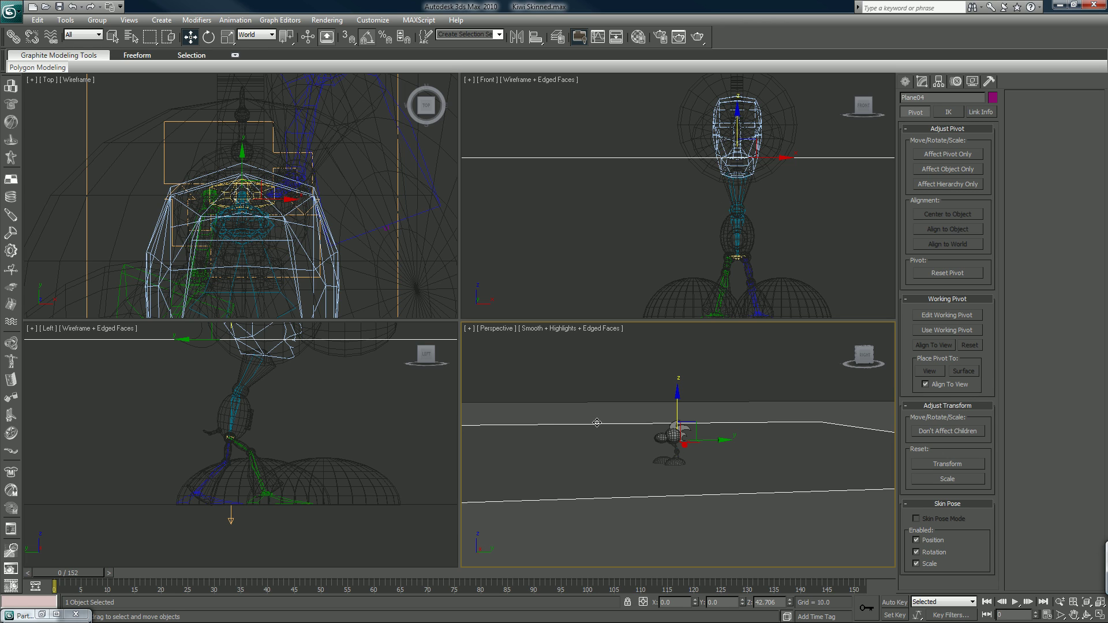
{"action": "scroll", "coordinate": [597, 422], "scroll_direction": "up", "scroll_amount": 1}
{"action": "left_click", "coordinate": [922, 82]}
{"action": "left_click", "coordinate": [950, 130]}
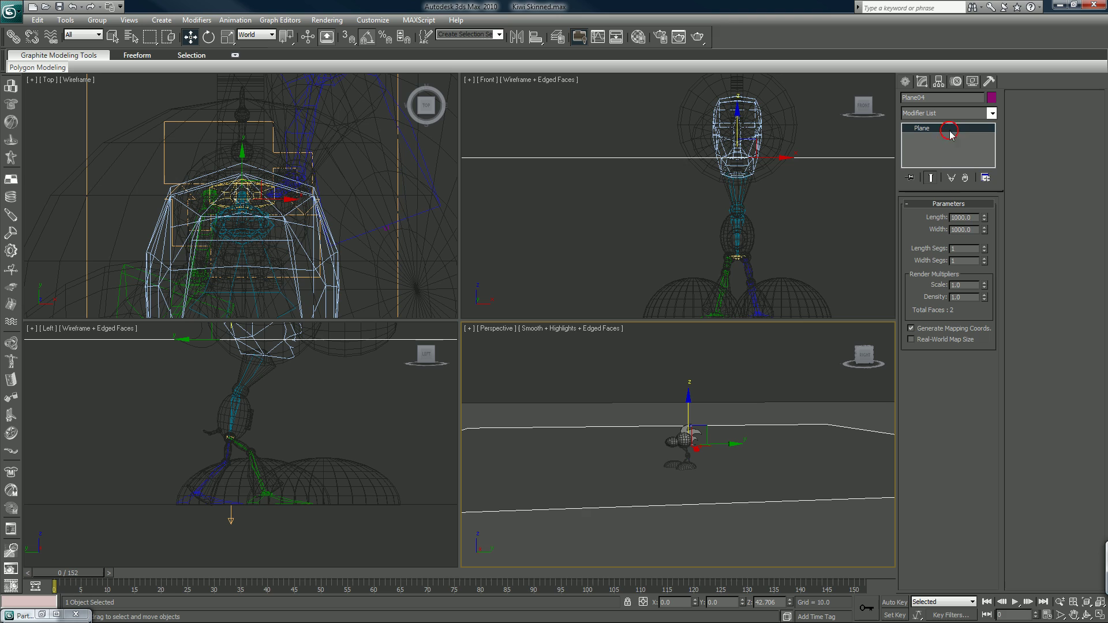
{"action": "double_click", "coordinate": [960, 217]}
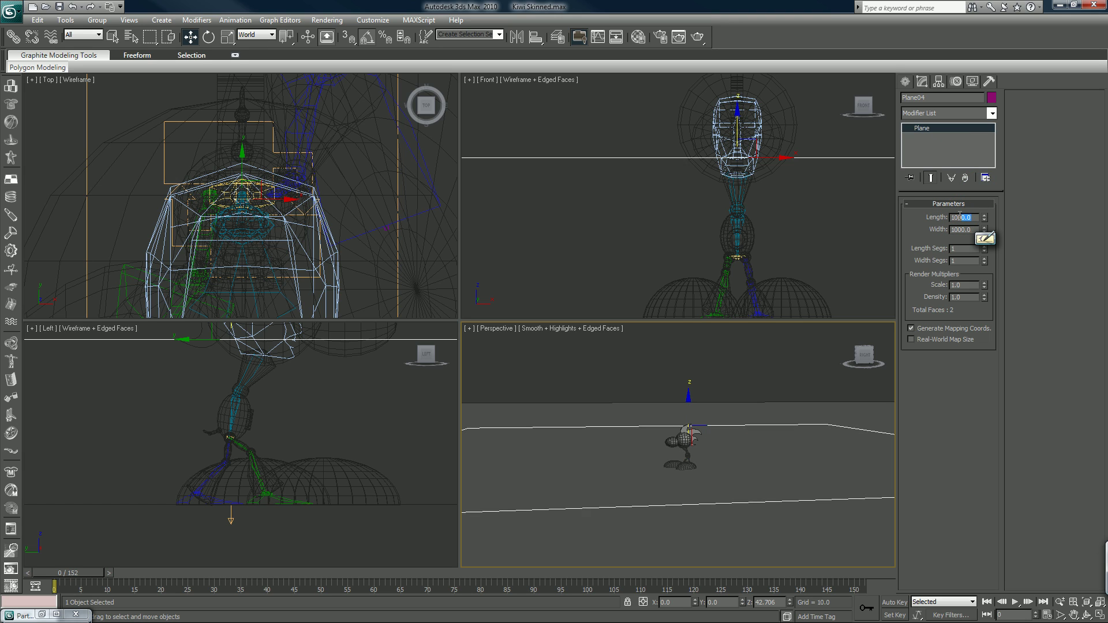
{"action": "key", "text": "BackSpace"}
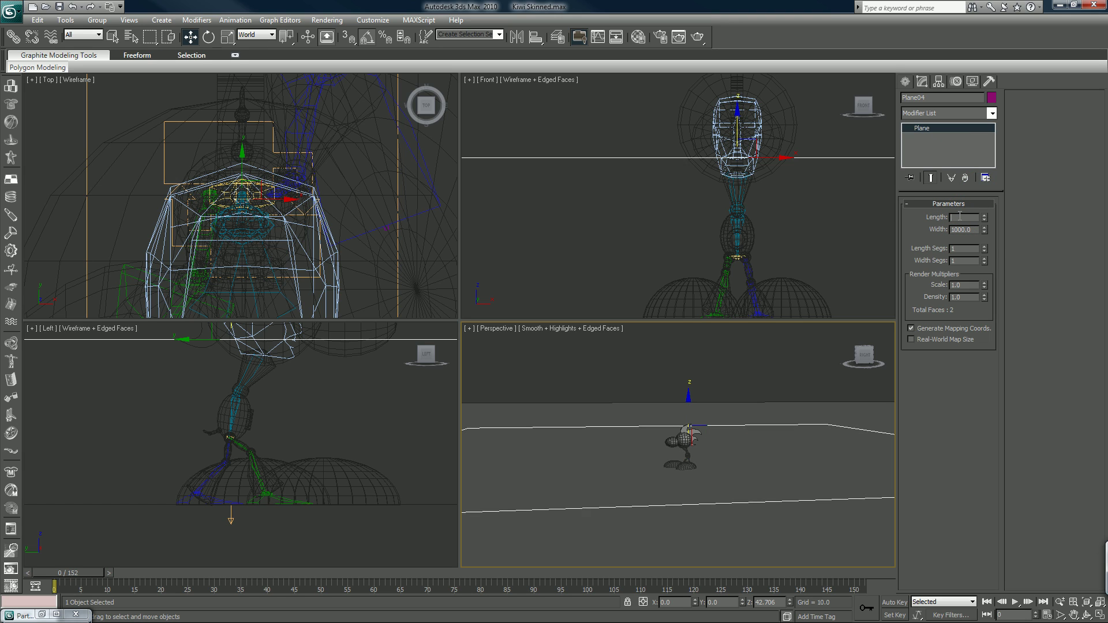
{"action": "key", "text": "Tab"}
{"action": "type", "text": "500"}
{"action": "key", "text": "Return"}
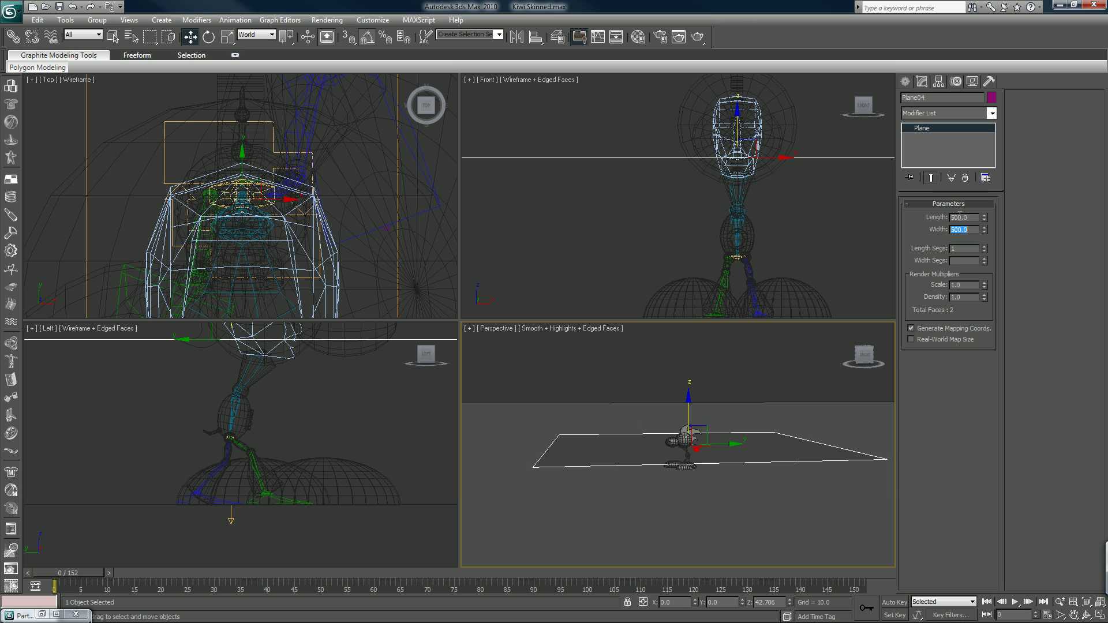
{"action": "scroll", "coordinate": [730, 497], "scroll_direction": "up", "scroll_amount": 2}
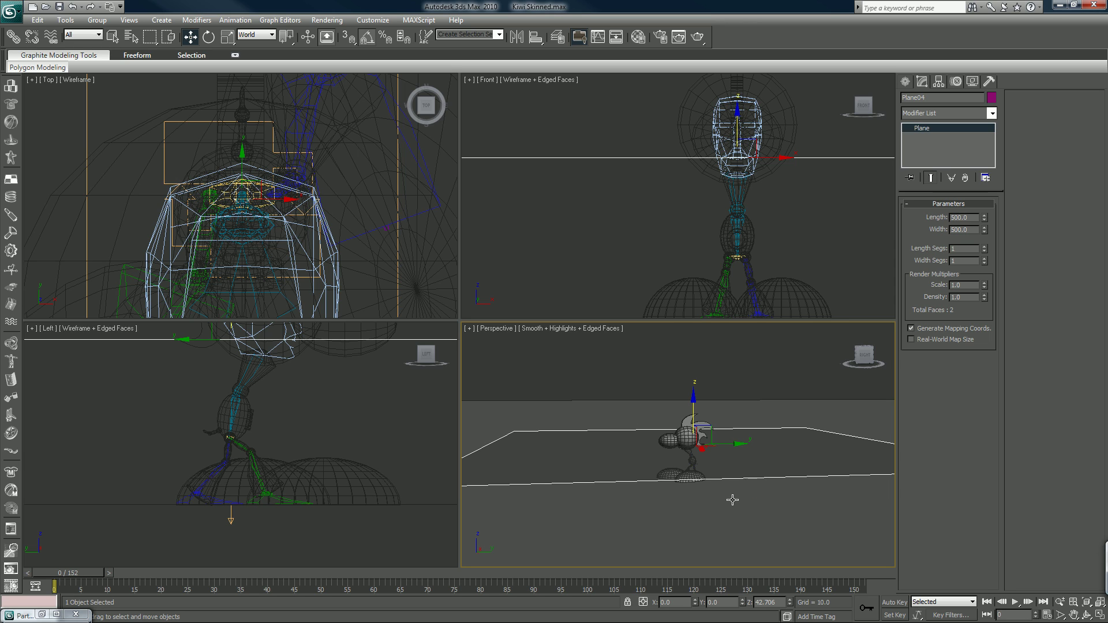
Step: Restore Particle View, narrow it, and move PF Source 01 and Event 01 to the top-left
{"action": "left_click", "coordinate": [42, 614]}
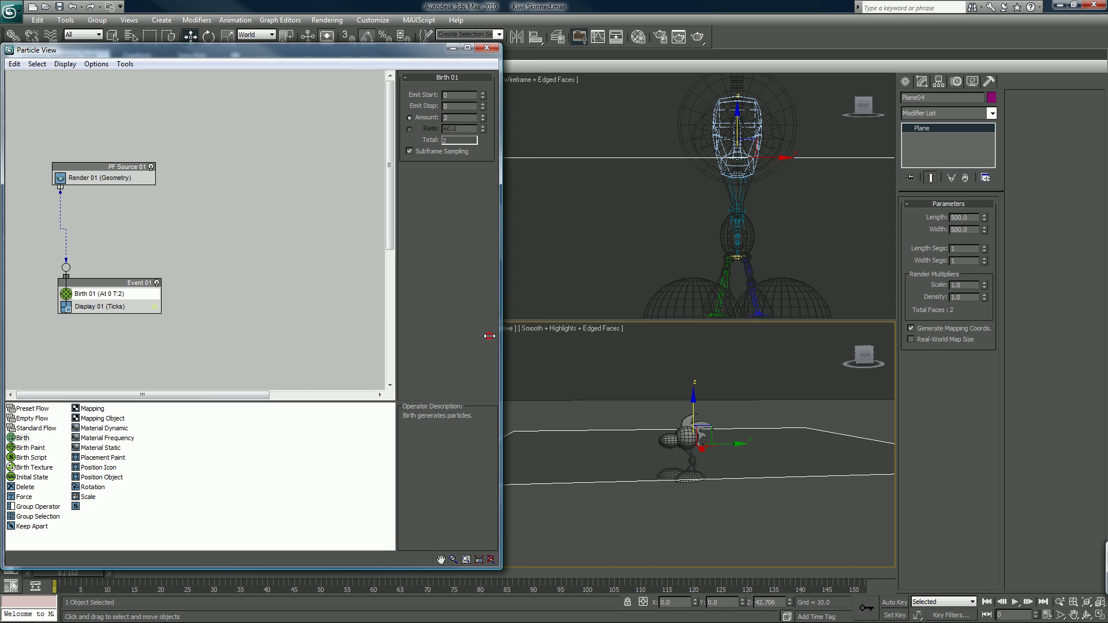
{"action": "left_click_drag", "start_coordinate": [498, 341], "coordinate": [327, 341]}
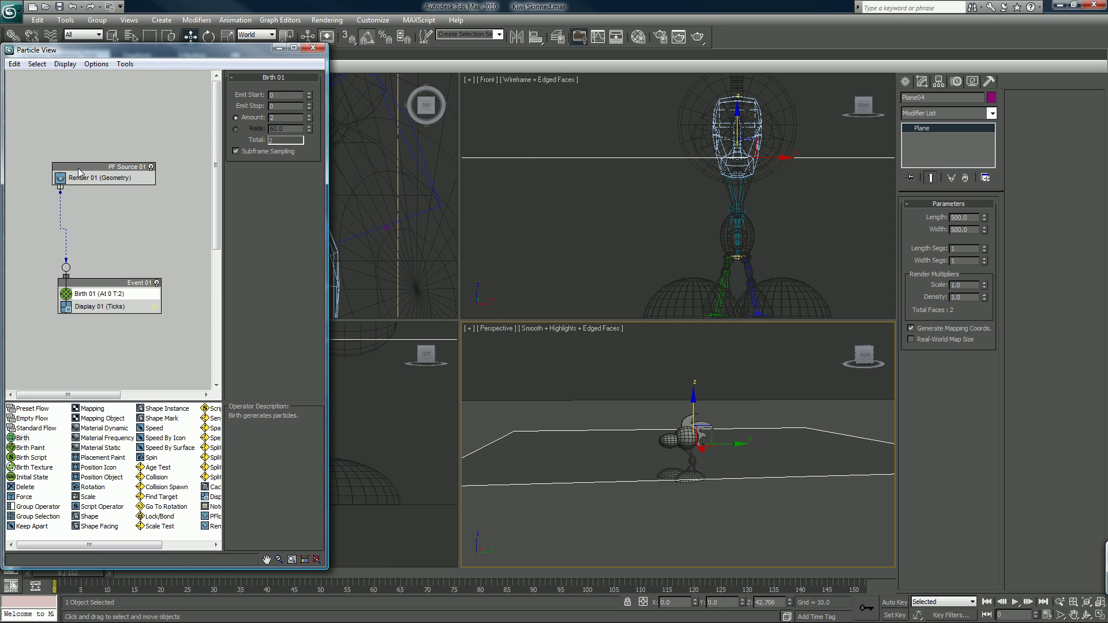
{"action": "left_click_drag", "start_coordinate": [78, 168], "coordinate": [51, 95]}
{"action": "left_click_drag", "start_coordinate": [74, 255], "coordinate": [33, 153]}
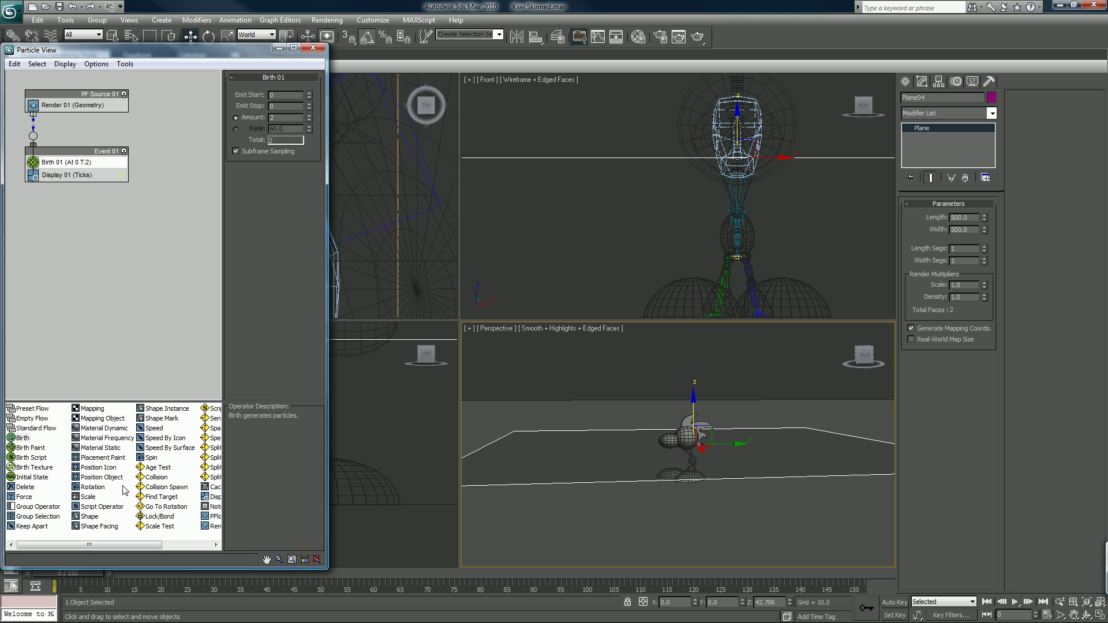
Step: Add a Position Object operator to Event 01 with Plane04 as its emitter object
{"action": "left_click_drag", "start_coordinate": [102, 479], "coordinate": [80, 172]}
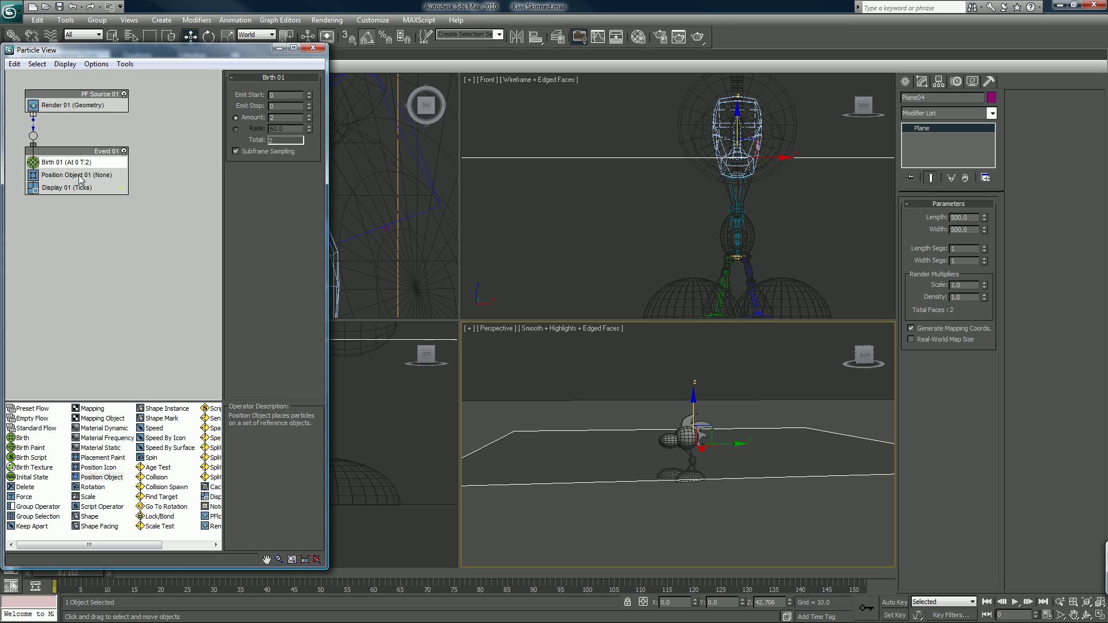
{"action": "left_click", "coordinate": [87, 175]}
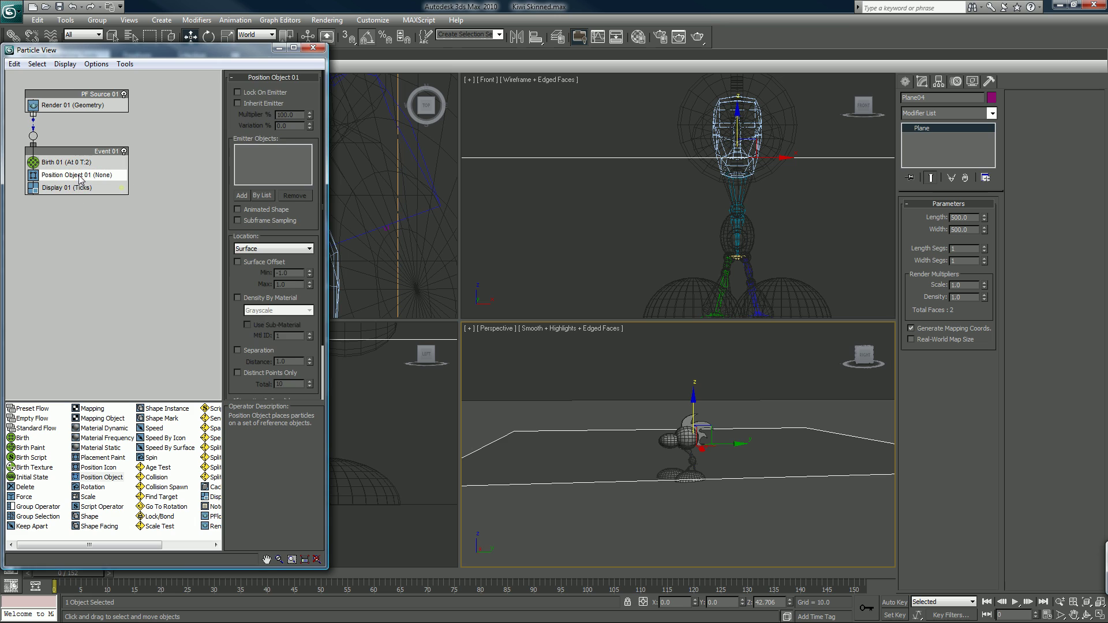
{"action": "left_click", "coordinate": [261, 195]}
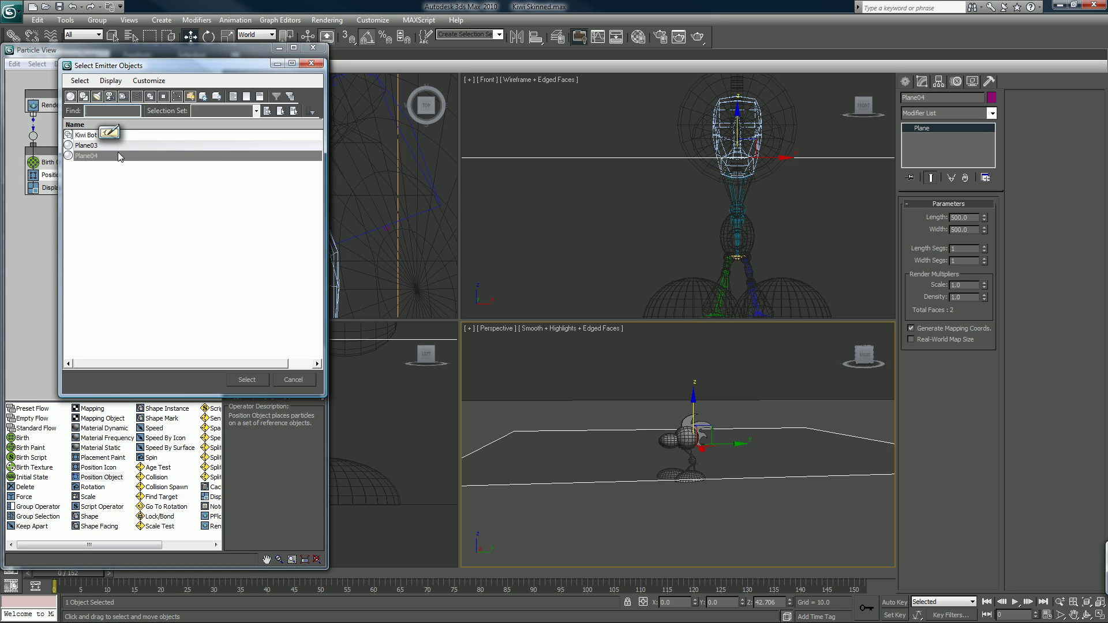
{"action": "double_click", "coordinate": [92, 156]}
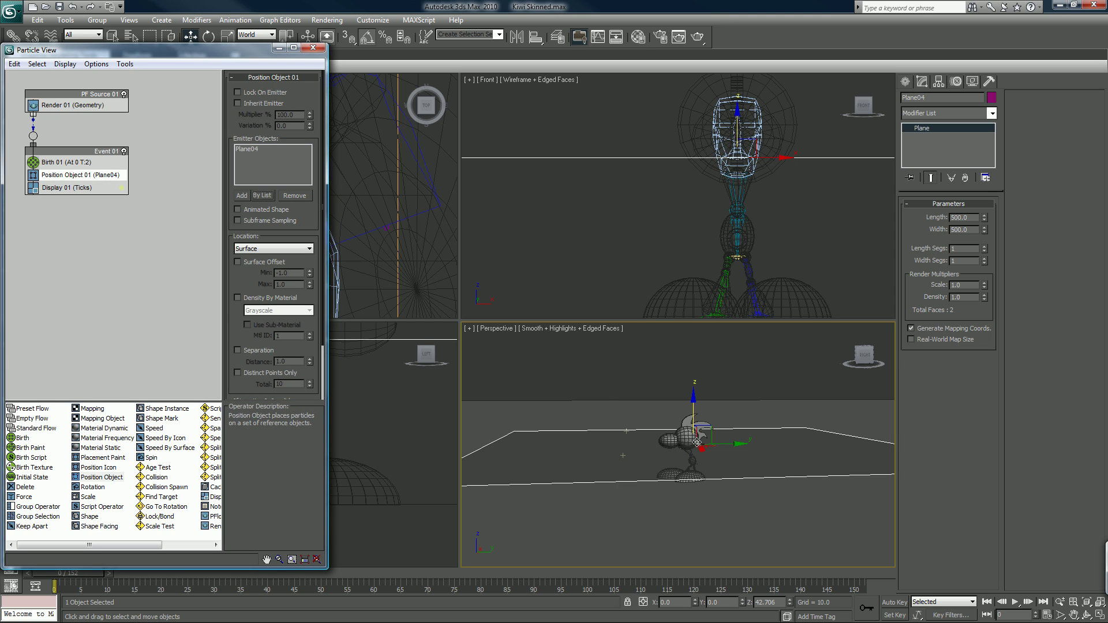
Step: Rename Plane04 to 'Particle Emmiter', then review the Display 01 and Birth 01 settings
{"action": "left_click", "coordinate": [940, 99]}
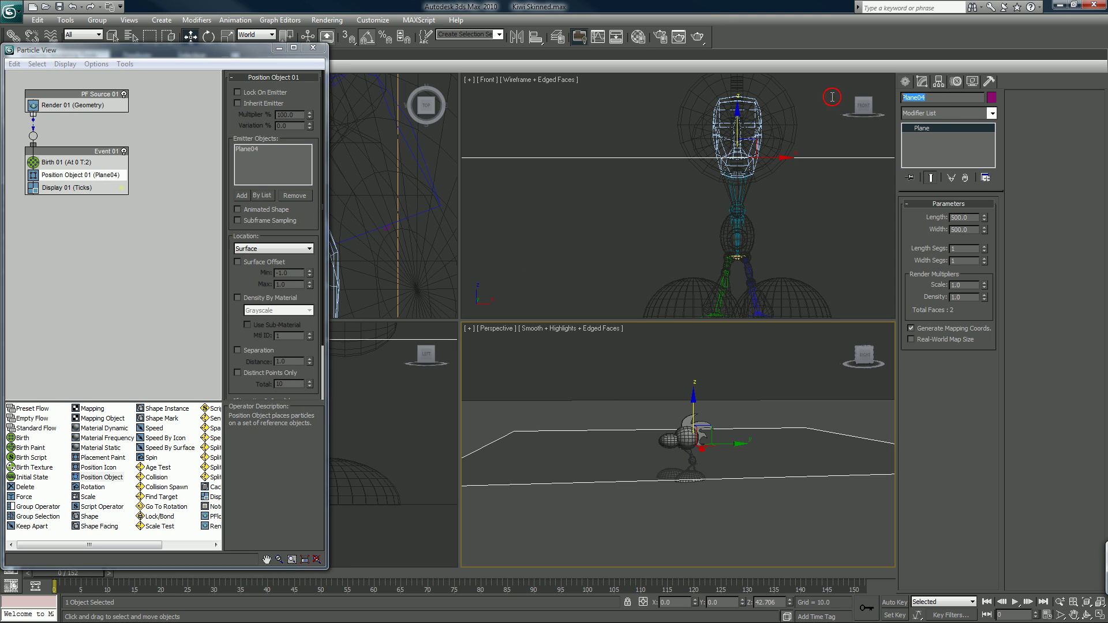
{"action": "key", "text": "shift"}
{"action": "type", "text": "Particle Emmiter"}
{"action": "key", "text": "Return"}
{"action": "left_click", "coordinate": [82, 189]}
{"action": "left_click", "coordinate": [81, 162]}
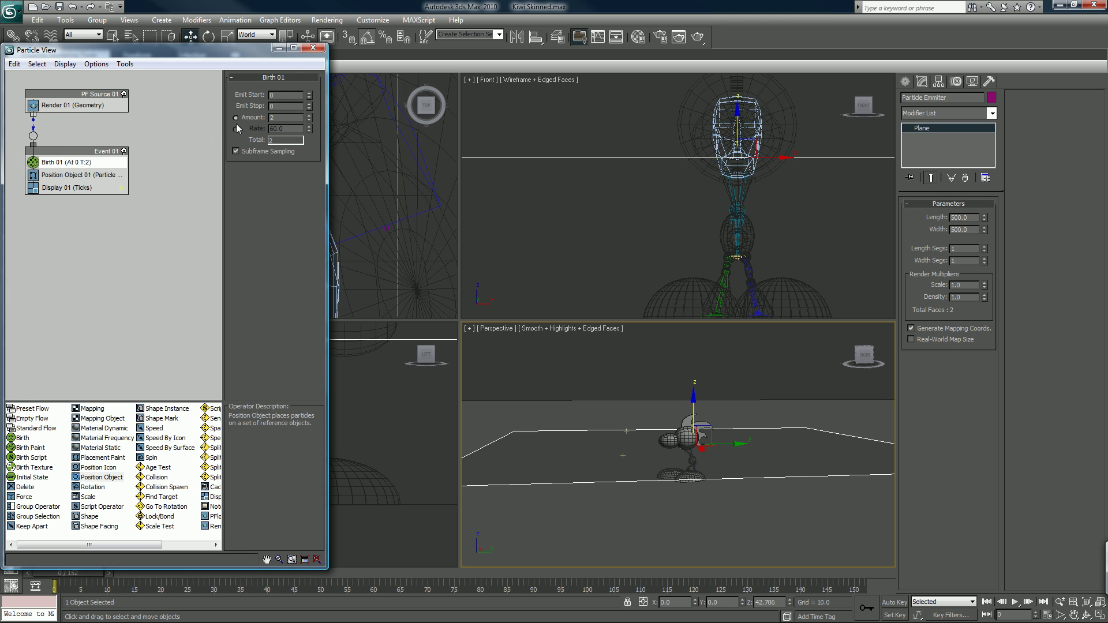
Step: Reselect Position Object 01, move to frame 11, and zoom the Perspective view on the kiwi
{"action": "left_click", "coordinate": [68, 178]}
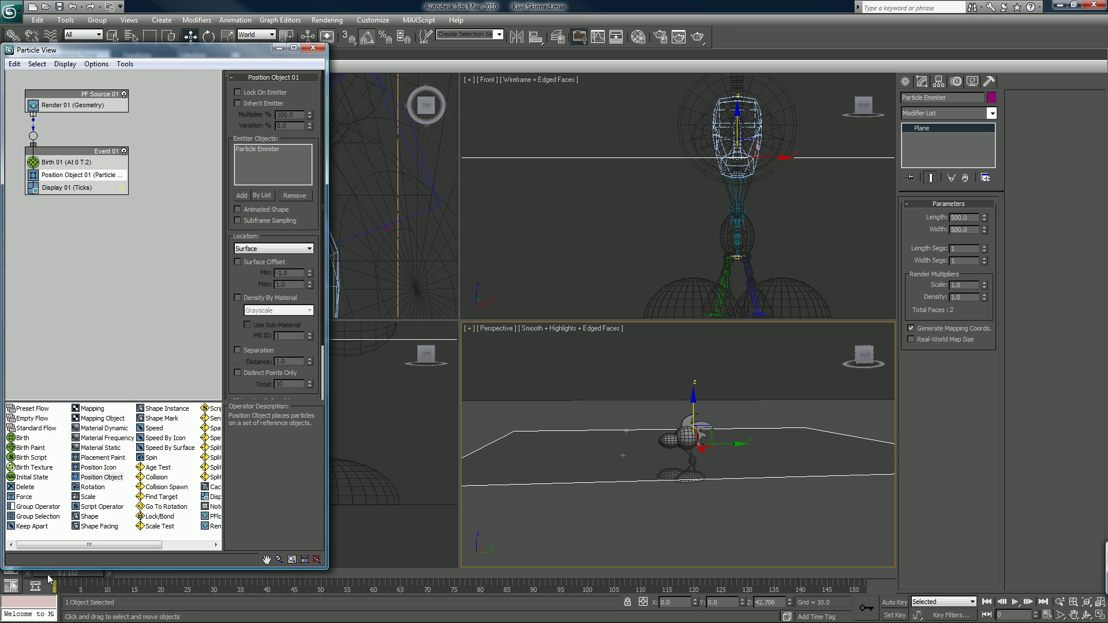
{"action": "left_click_drag", "start_coordinate": [48, 575], "coordinate": [108, 575]}
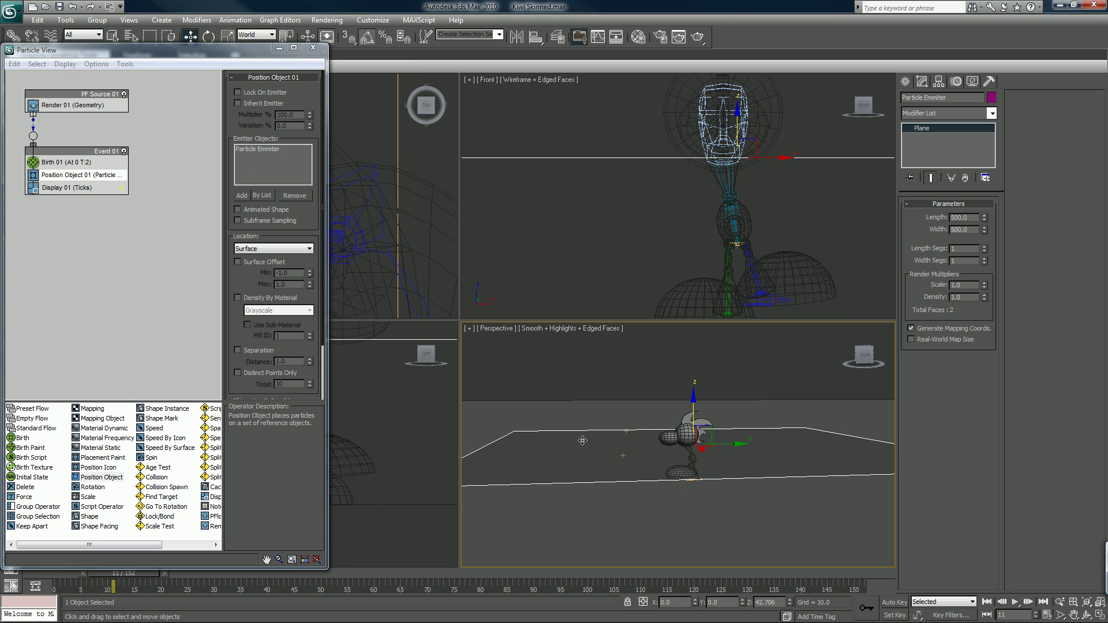
{"action": "scroll", "coordinate": [626, 452], "scroll_direction": "up", "scroll_amount": 3}
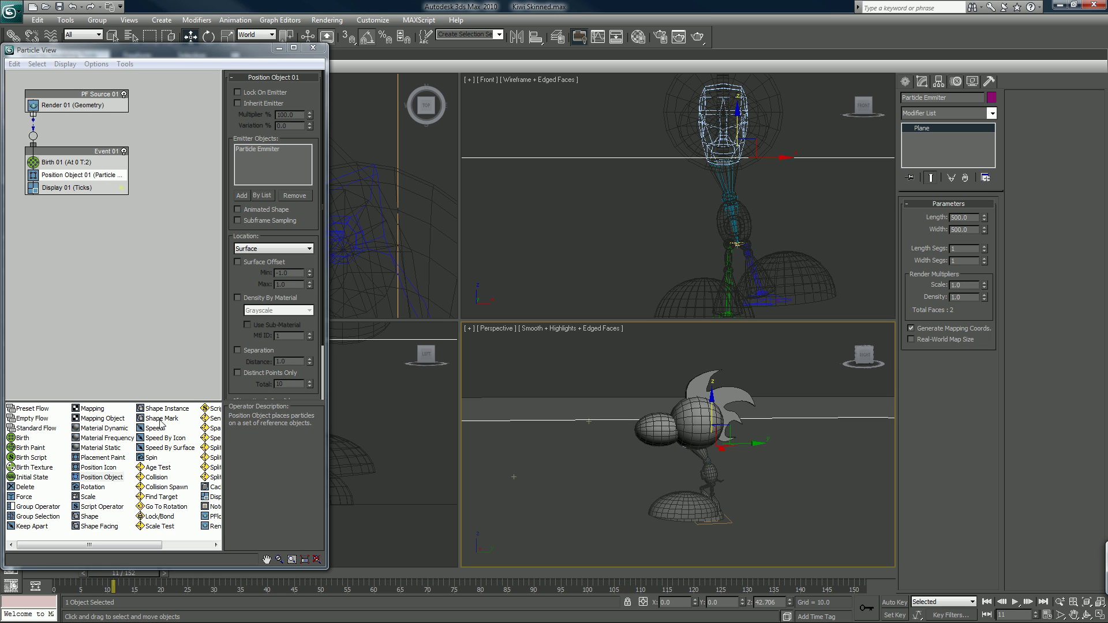
Step: Add Shape Instance 01 to Event 01 using Kiwi Bot Particle as the particle geometry
{"action": "left_click_drag", "start_coordinate": [167, 409], "coordinate": [81, 184]}
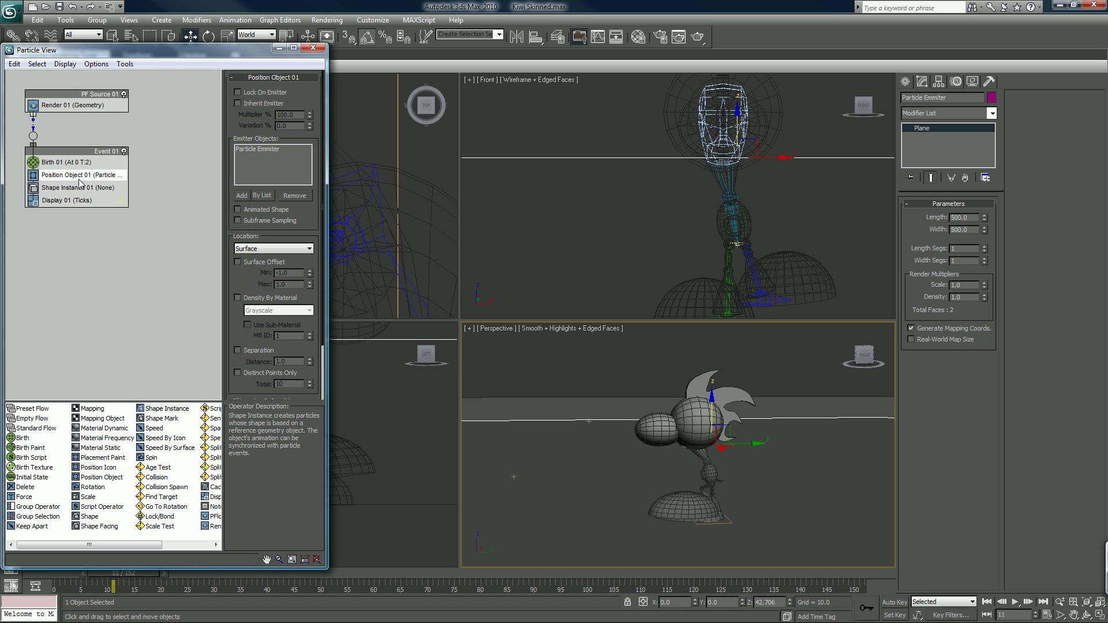
{"action": "left_click", "coordinate": [82, 187]}
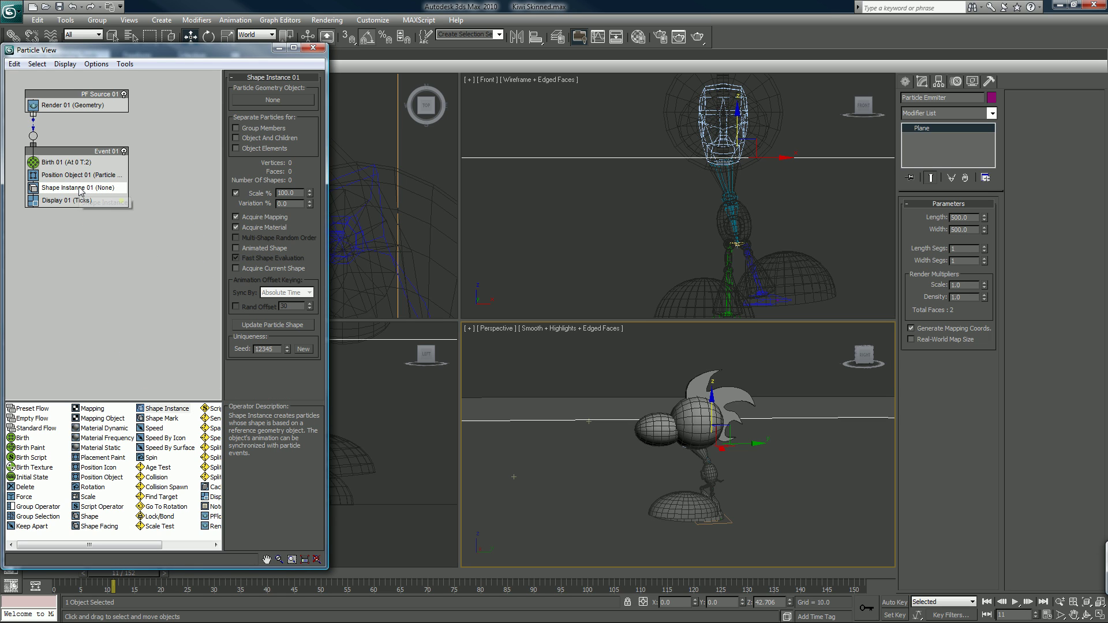
{"action": "left_click", "coordinate": [260, 99]}
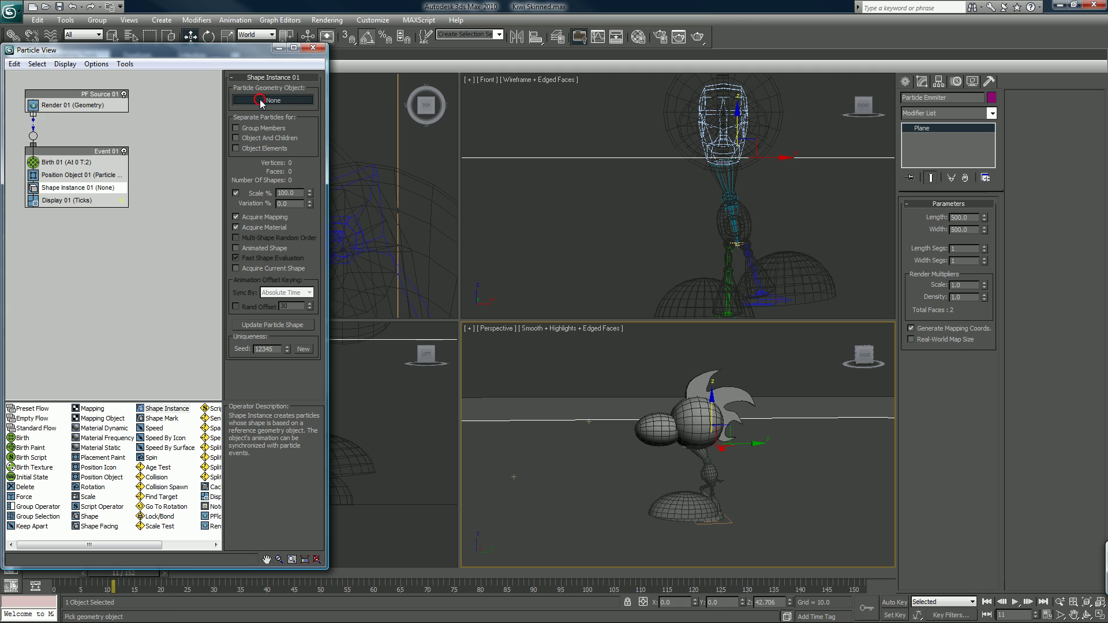
{"action": "left_click", "coordinate": [665, 123]}
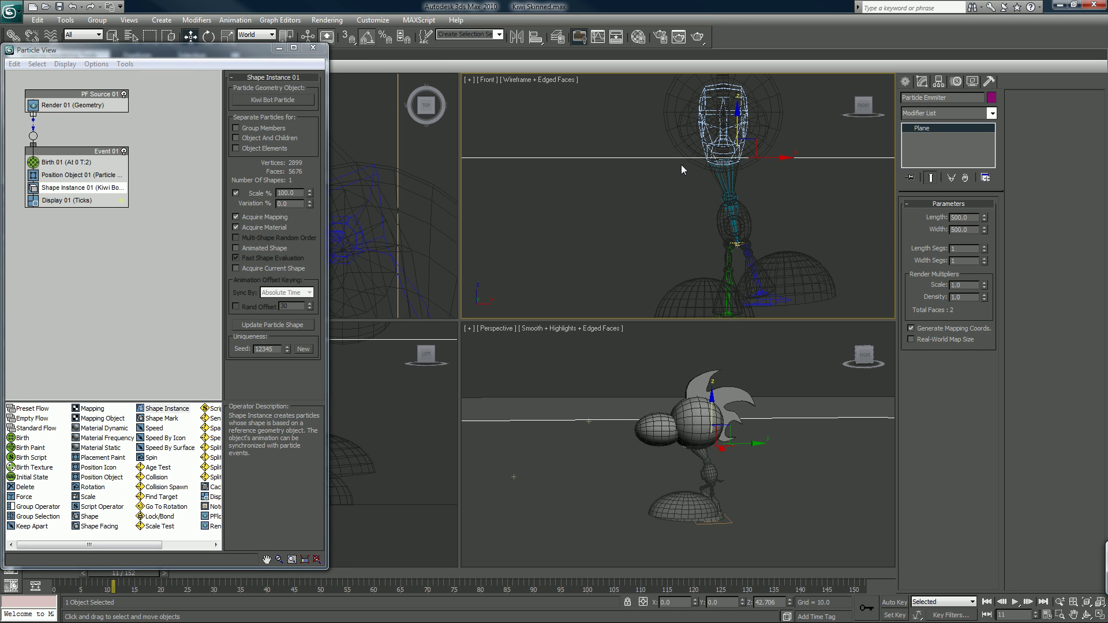
{"action": "scroll", "coordinate": [678, 234], "scroll_direction": "down", "scroll_amount": 2}
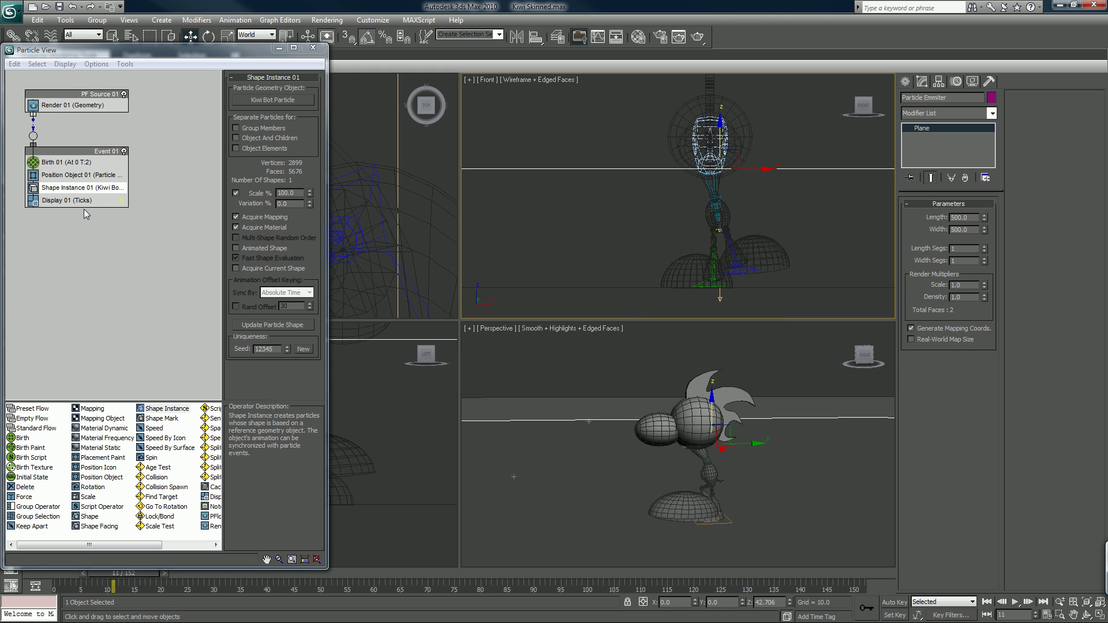
Step: Change Display 01 type from Ticks to Geometry, orbit the Perspective view, and select the kiwi group
{"action": "left_click", "coordinate": [102, 200]}
{"action": "left_click", "coordinate": [276, 96]}
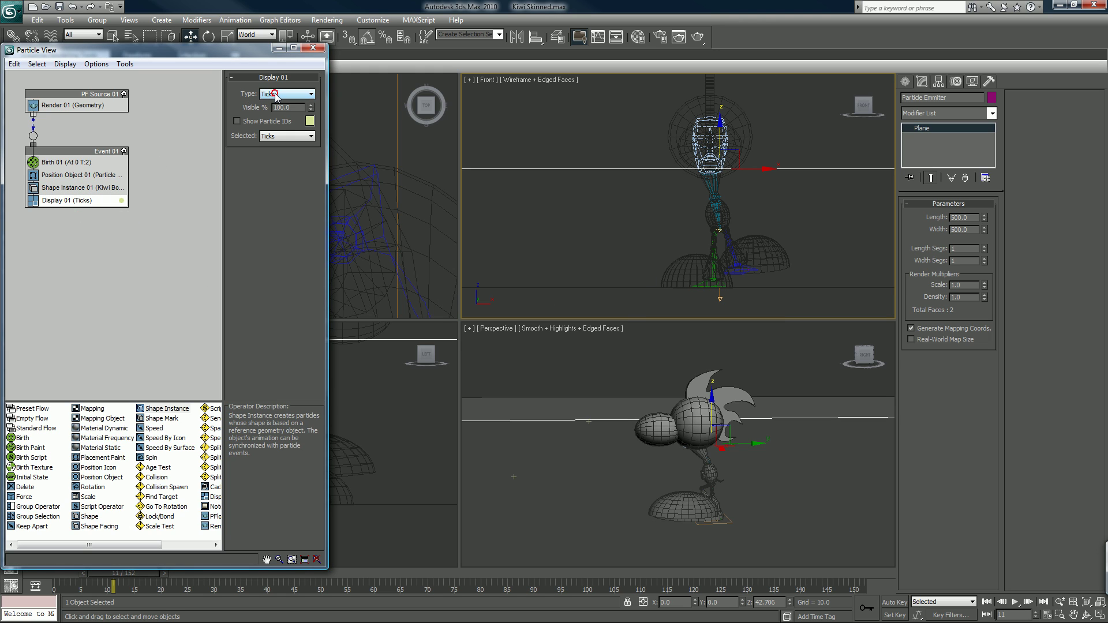
{"action": "left_click", "coordinate": [276, 95]}
{"action": "left_click", "coordinate": [278, 148]}
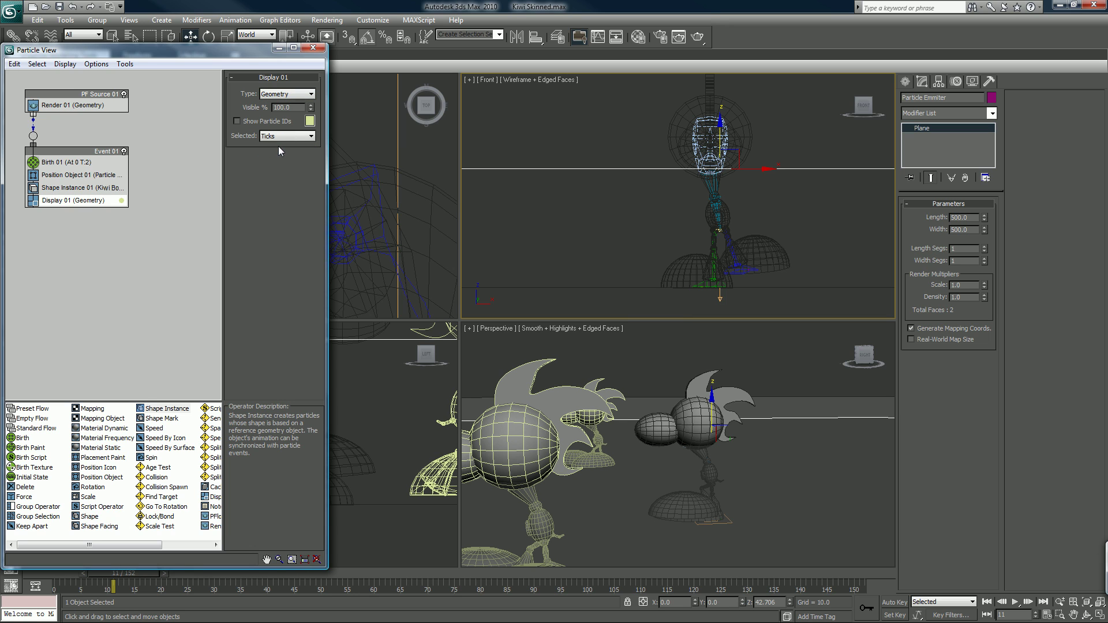
{"action": "scroll", "coordinate": [618, 452], "scroll_direction": "down", "scroll_amount": 5}
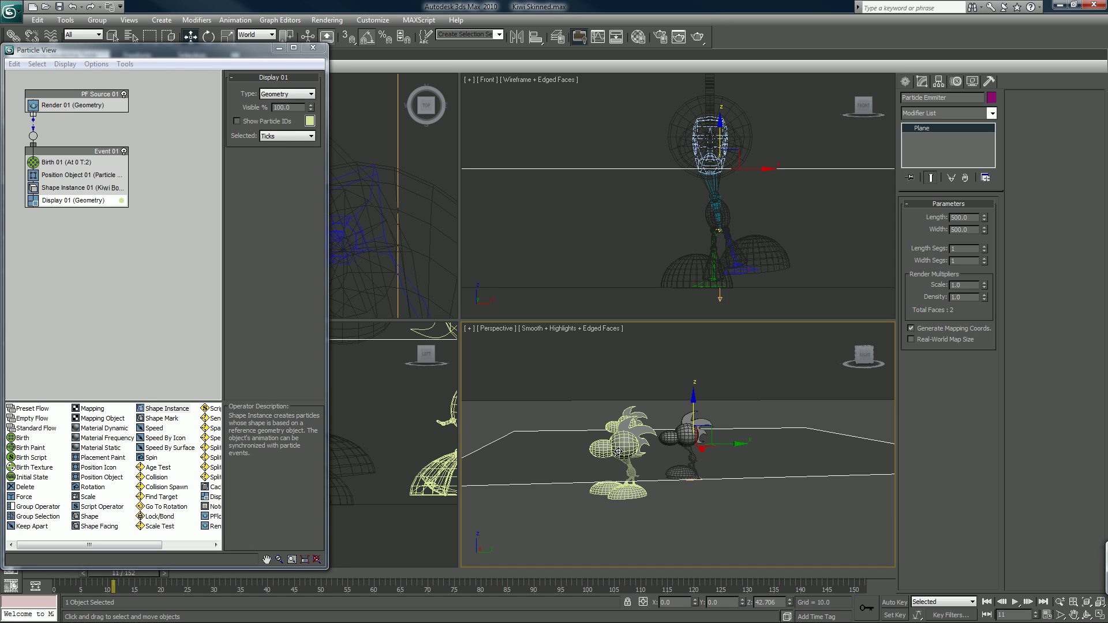
{"action": "middle_click_drag", "start_coordinate": [616, 454], "coordinate": [652, 459], "text": "alt"}
{"action": "left_click", "coordinate": [681, 430]}
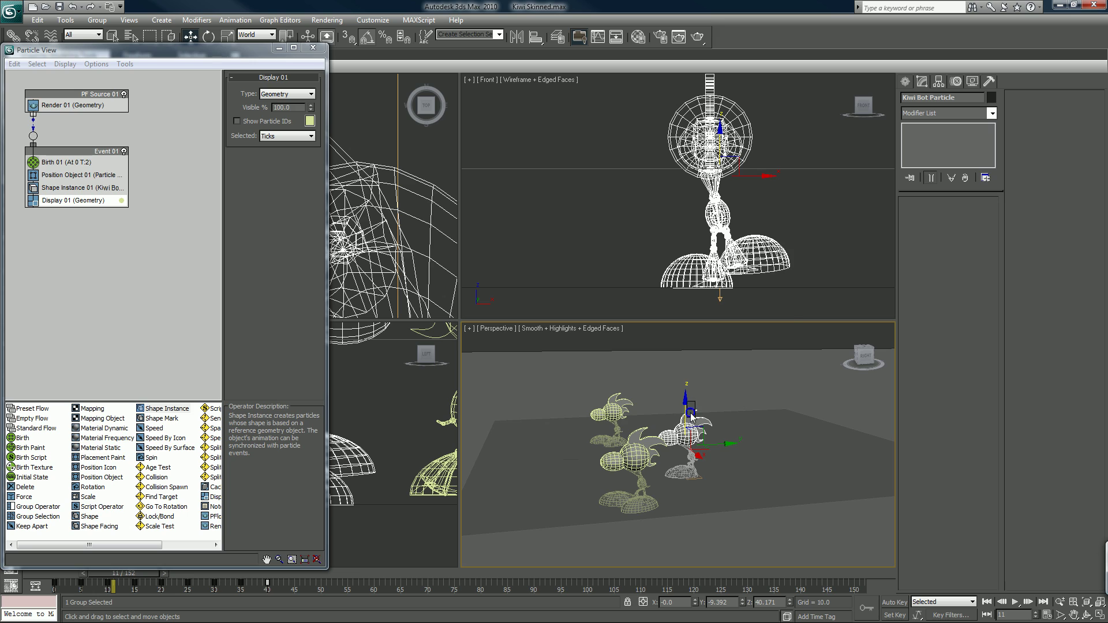
Step: Hide the original Kiwi Bot Particle model from the viewports
{"action": "right_click", "coordinate": [689, 404]}
{"action": "right_click", "coordinate": [694, 143]}
{"action": "right_click", "coordinate": [694, 144]}
{"action": "left_click", "coordinate": [694, 144]}
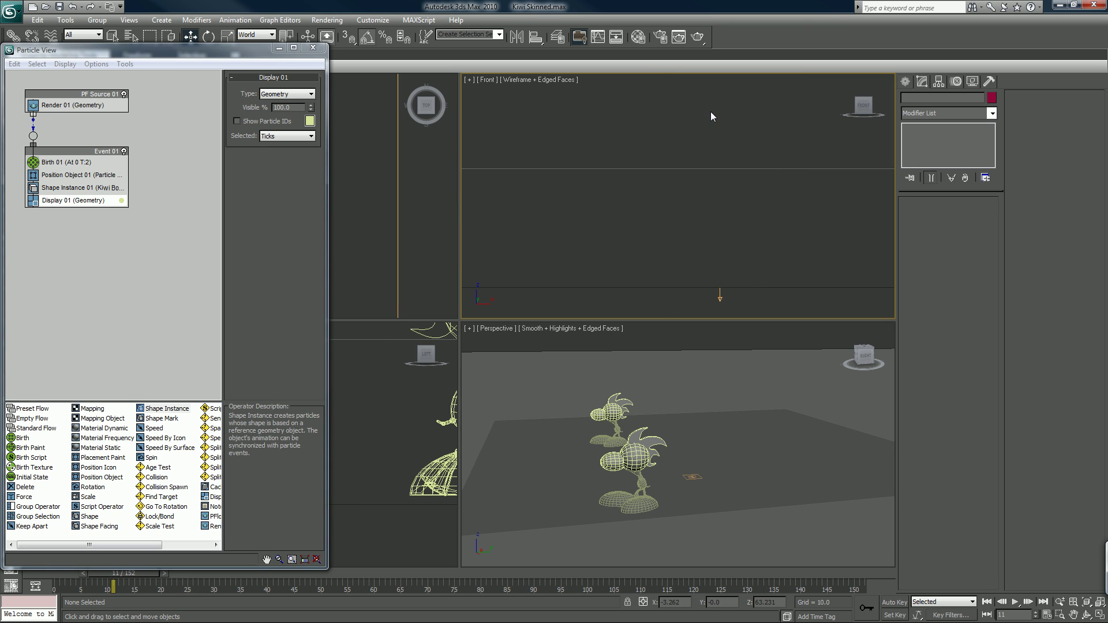
Step: Select the emitter plane, then Plane03, and finally the PF Source to show its emission settings
{"action": "left_click", "coordinate": [634, 457]}
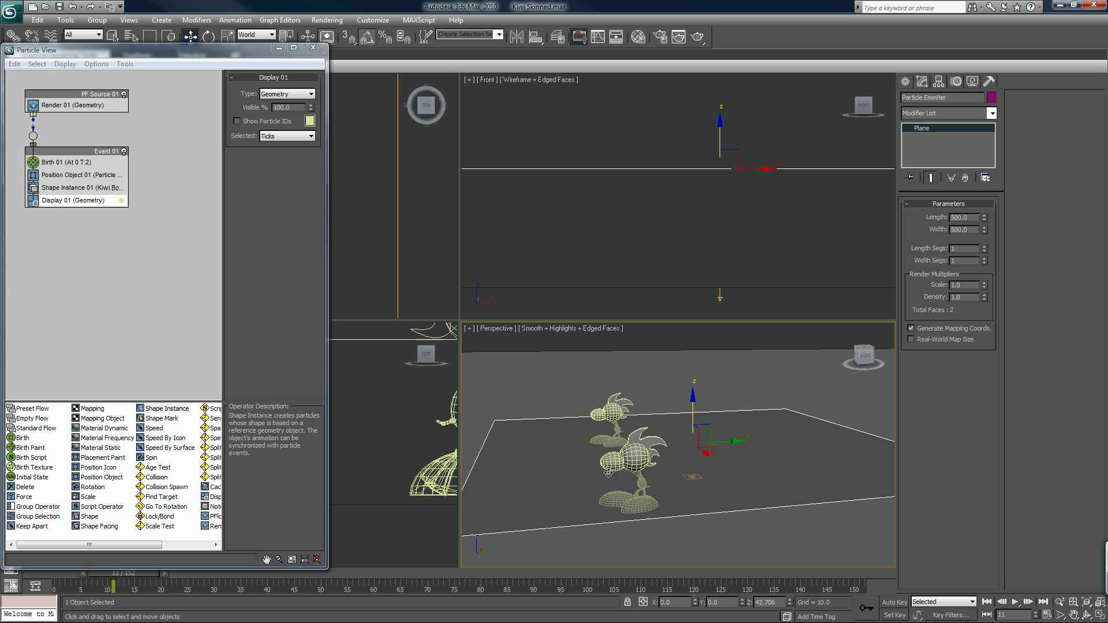
{"action": "left_click", "coordinate": [607, 406]}
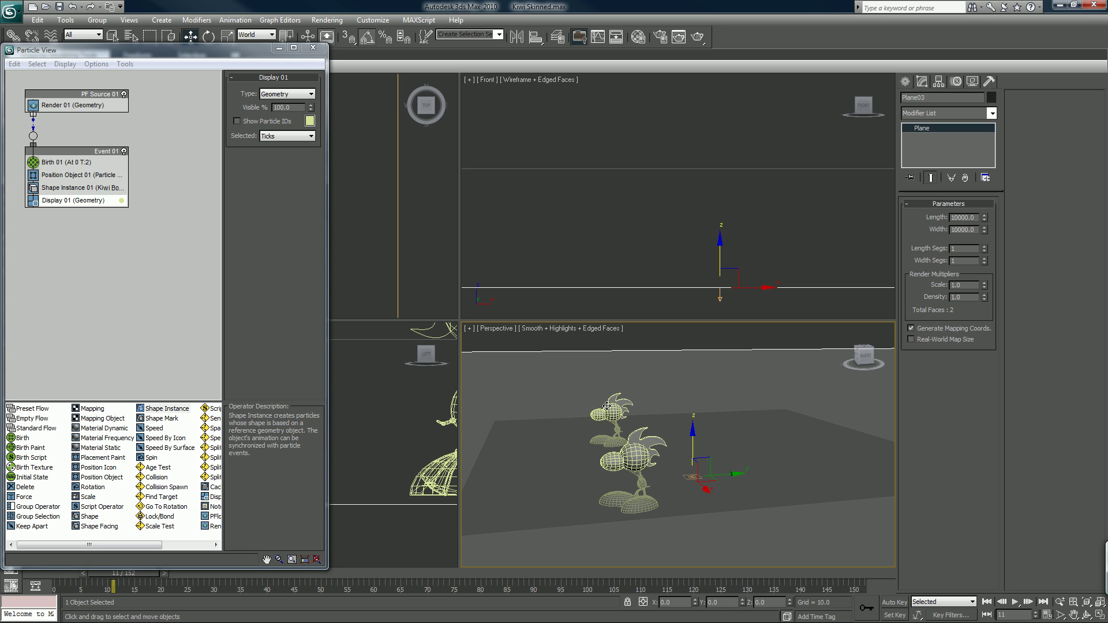
{"action": "left_click", "coordinate": [689, 479]}
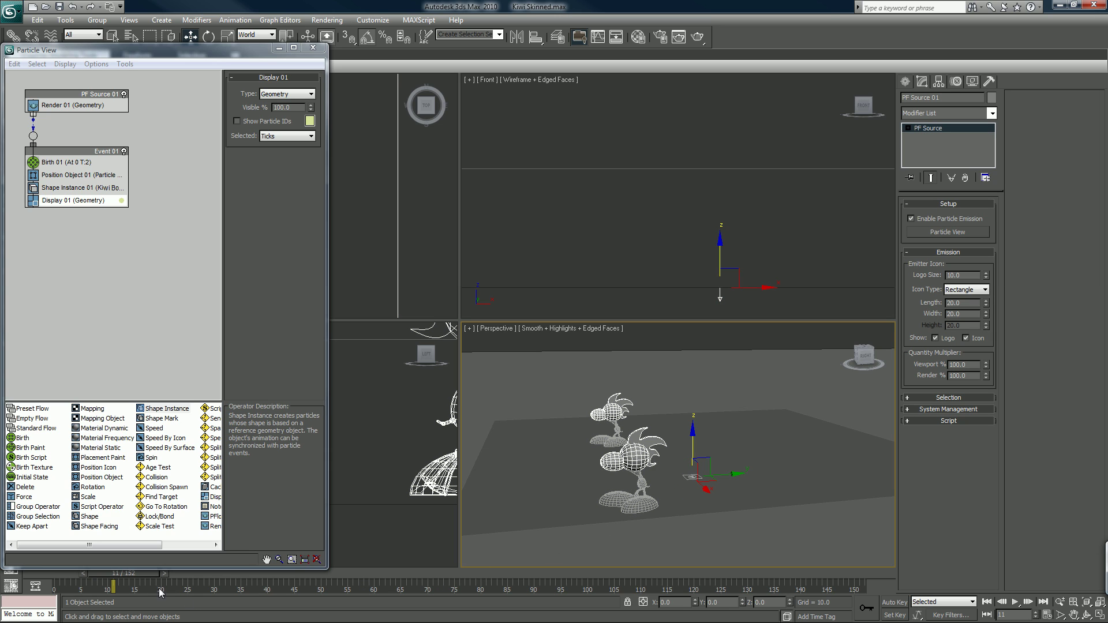
Step: Enable Animated Shape on Shape Instance 01 and shorten the Particle View window
{"action": "mouse_move", "coordinate": [128, 579]}
{"action": "left_mouse_down"}
{"action": "mouse_move", "coordinate": [232, 577]}
{"action": "mouse_move", "coordinate": [85, 579]}
{"action": "mouse_move", "coordinate": [234, 578]}
{"action": "mouse_move", "coordinate": [143, 576]}
{"action": "left_mouse_up"}
{"action": "left_click", "coordinate": [57, 187]}
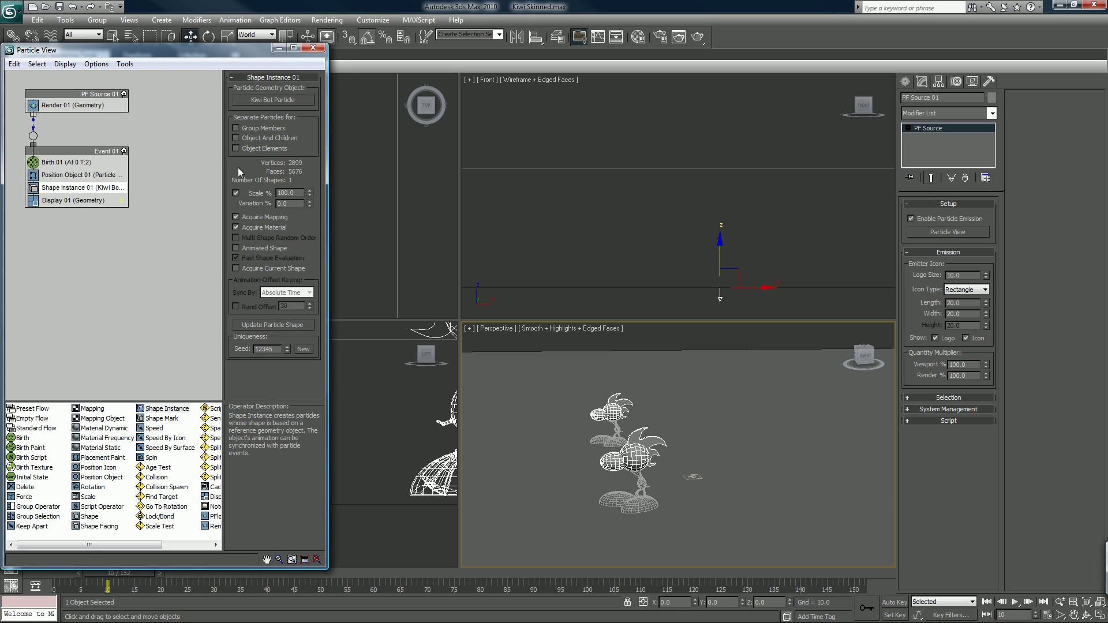
{"action": "left_click", "coordinate": [234, 248]}
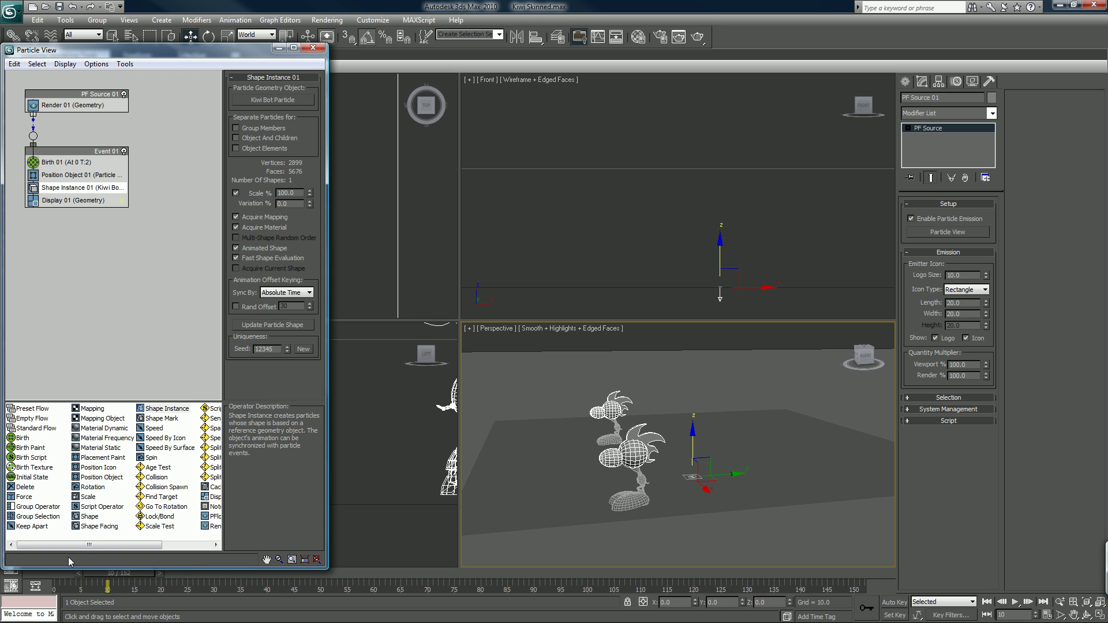
{"action": "left_click_drag", "start_coordinate": [71, 568], "coordinate": [340, 556]}
{"action": "key", "text": "w"}
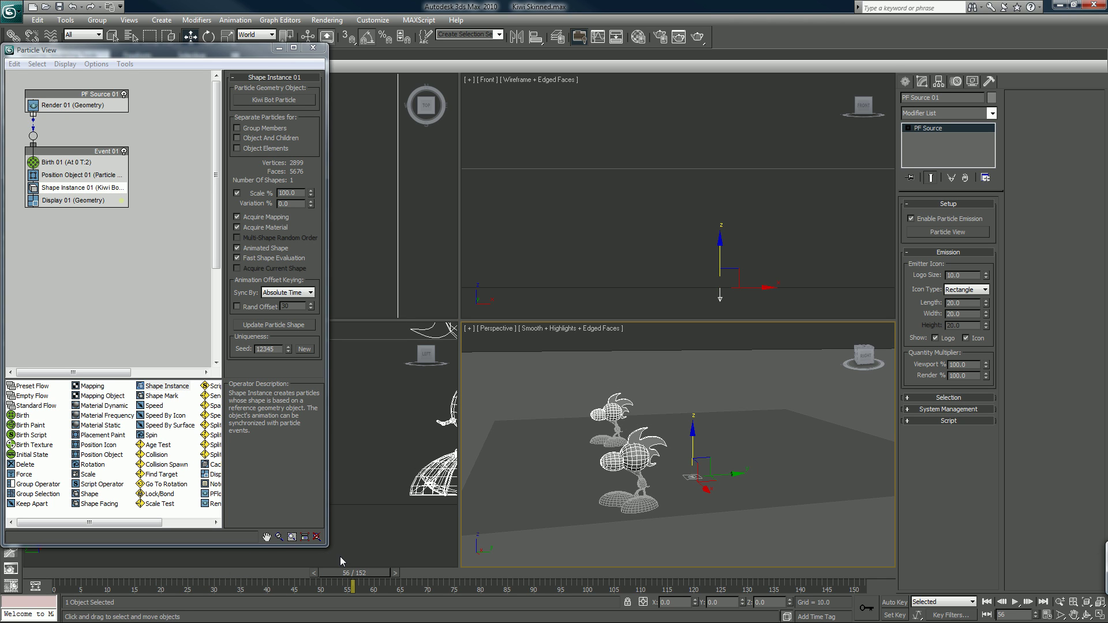
Step: Unhide Kiwi Bot Particle by name, select it, turn on Angle Snap, and open the Curve Editor
{"action": "right_click", "coordinate": [365, 484]}
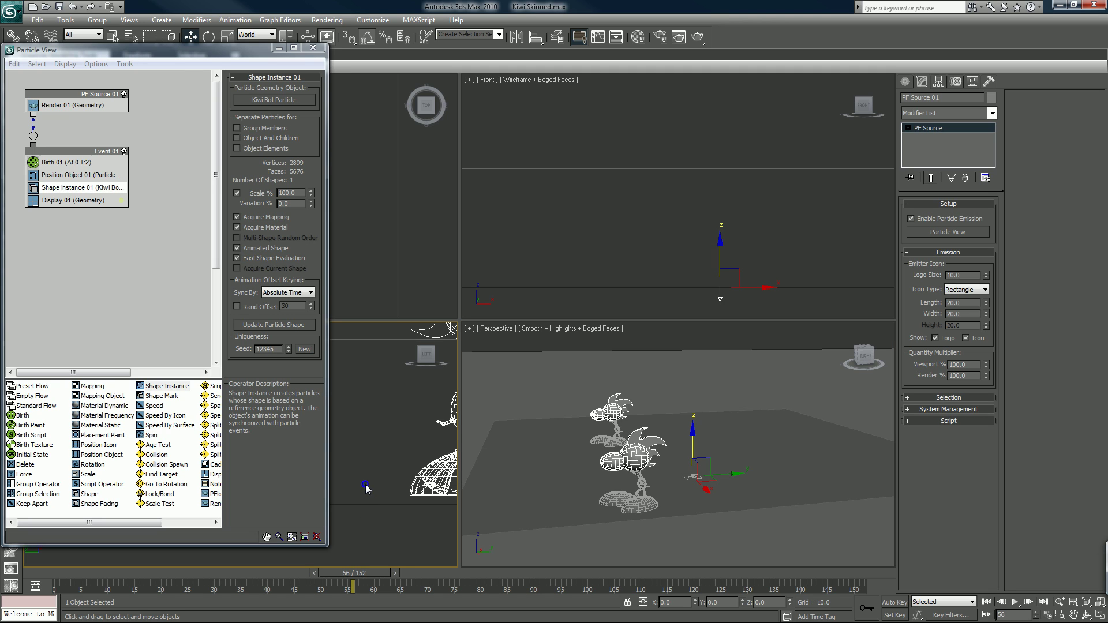
{"action": "left_click", "coordinate": [393, 421]}
{"action": "double_click", "coordinate": [97, 156]}
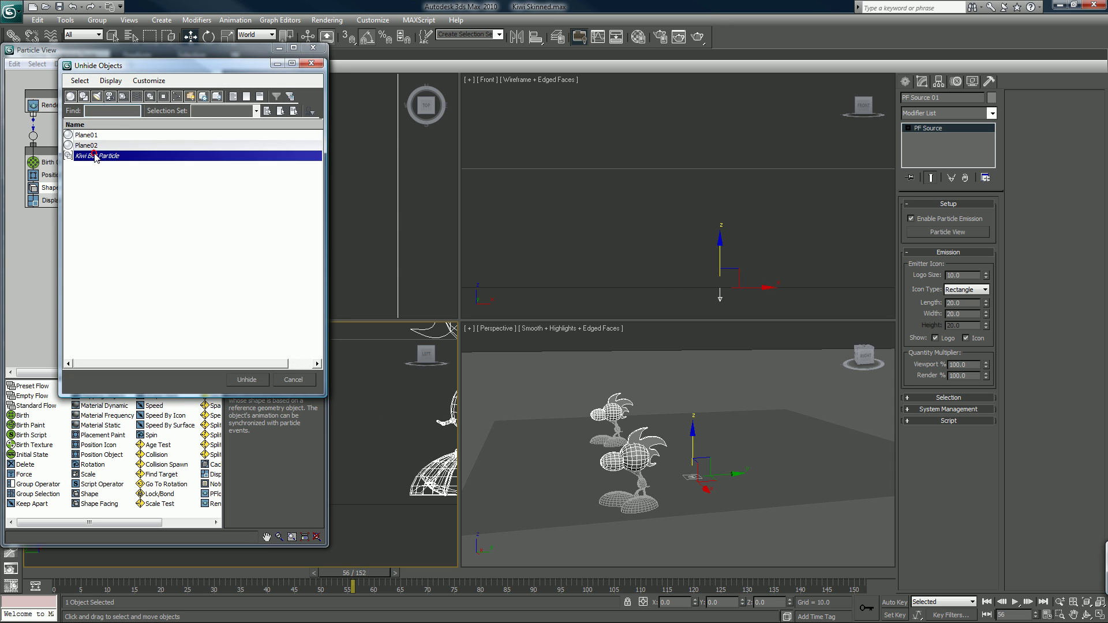
{"action": "left_click", "coordinate": [720, 225]}
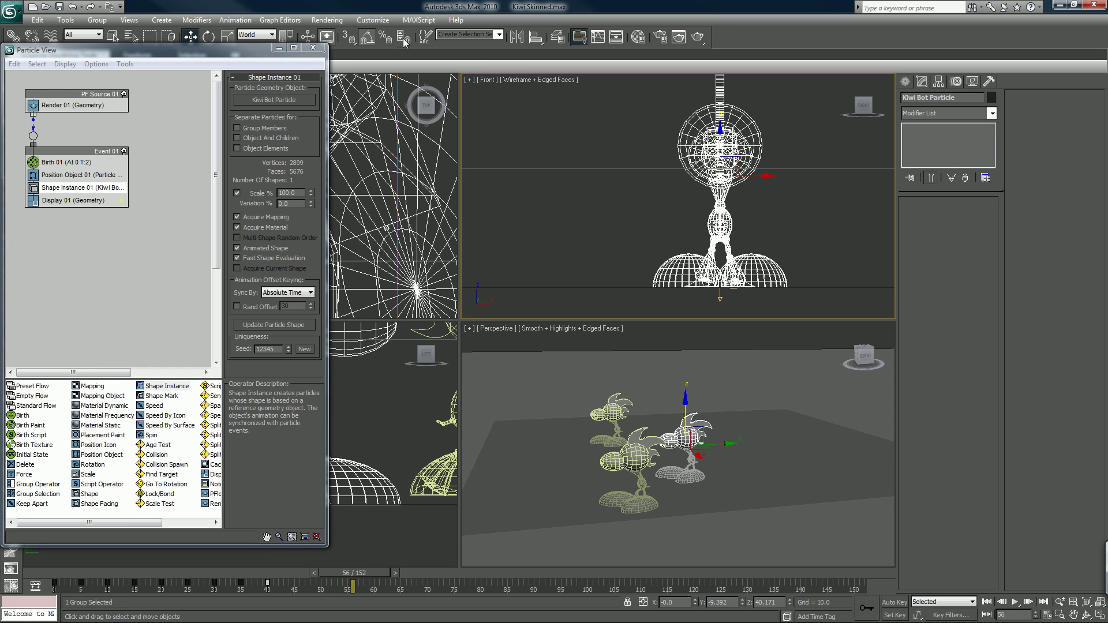
{"action": "left_click", "coordinate": [368, 36]}
{"action": "left_click", "coordinate": [598, 37]}
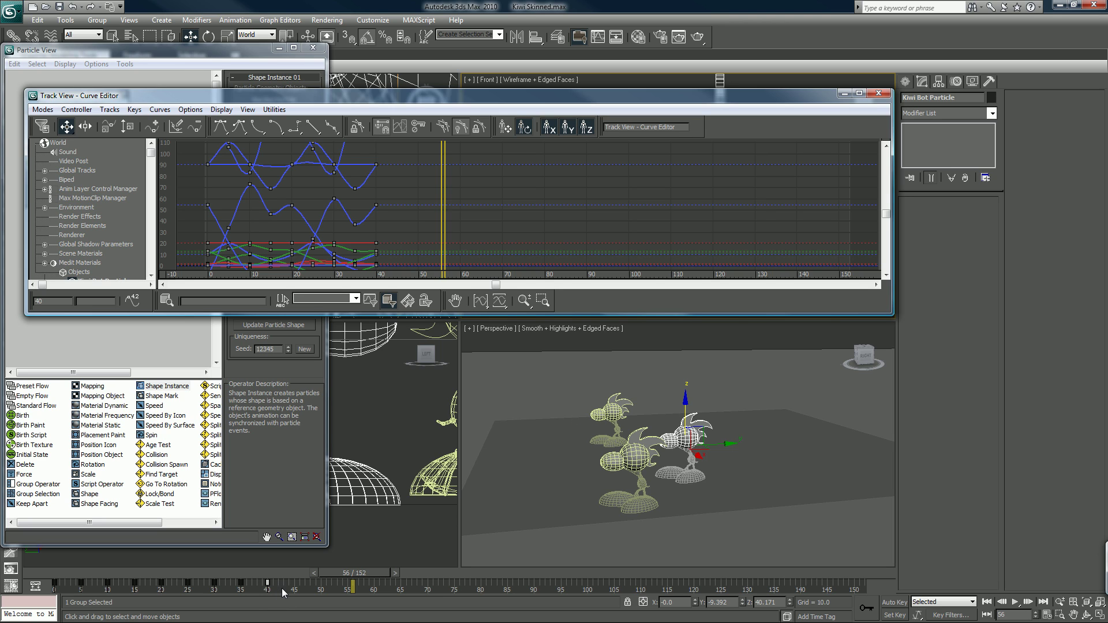
Step: Extend the timeline to 320 frames and copy the frame 0–85 walk-cycle keys further along it
{"action": "mouse_move", "coordinate": [764, 596]}
{"action": "right_mouse_down", "text": "ctrl+alt"}
{"action": "mouse_move", "coordinate": [785, 591]}
{"action": "mouse_move", "coordinate": [736, 586]}
{"action": "mouse_move", "coordinate": [754, 589]}
{"action": "right_mouse_up", "text": "ctrl+alt"}
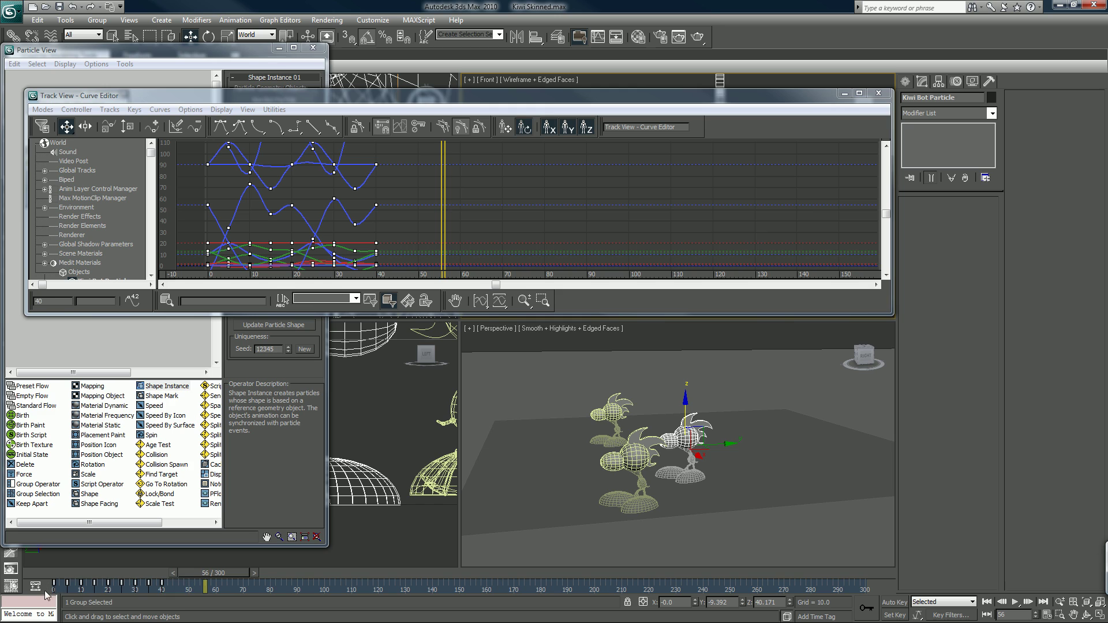
{"action": "left_click_drag", "start_coordinate": [54, 590], "coordinate": [161, 603], "text": "shift"}
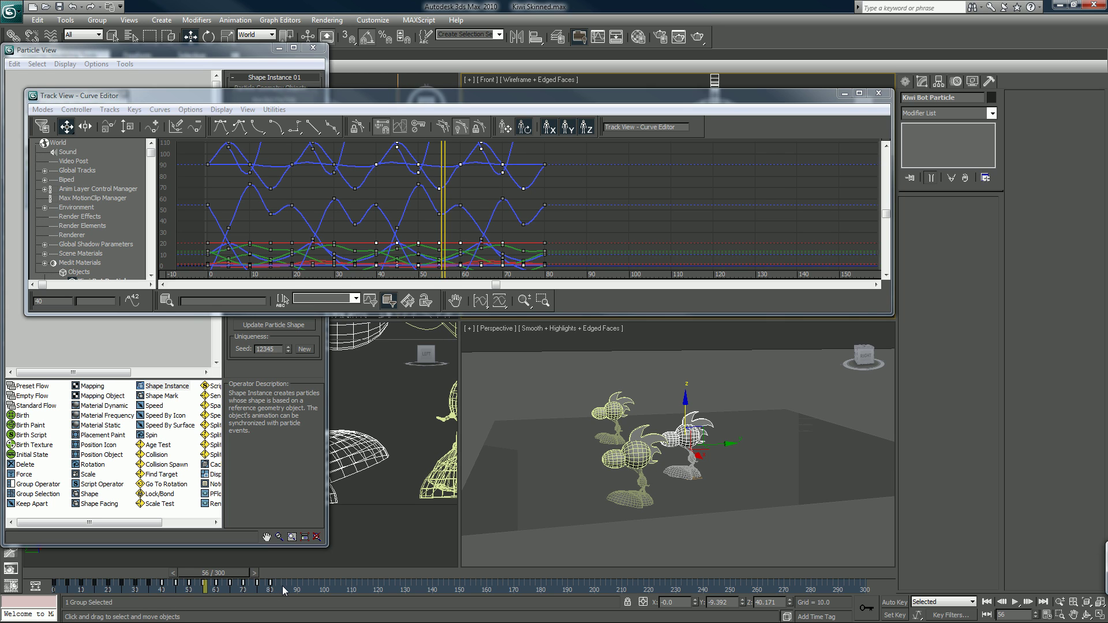
{"action": "left_click_drag", "start_coordinate": [286, 589], "coordinate": [53, 584]}
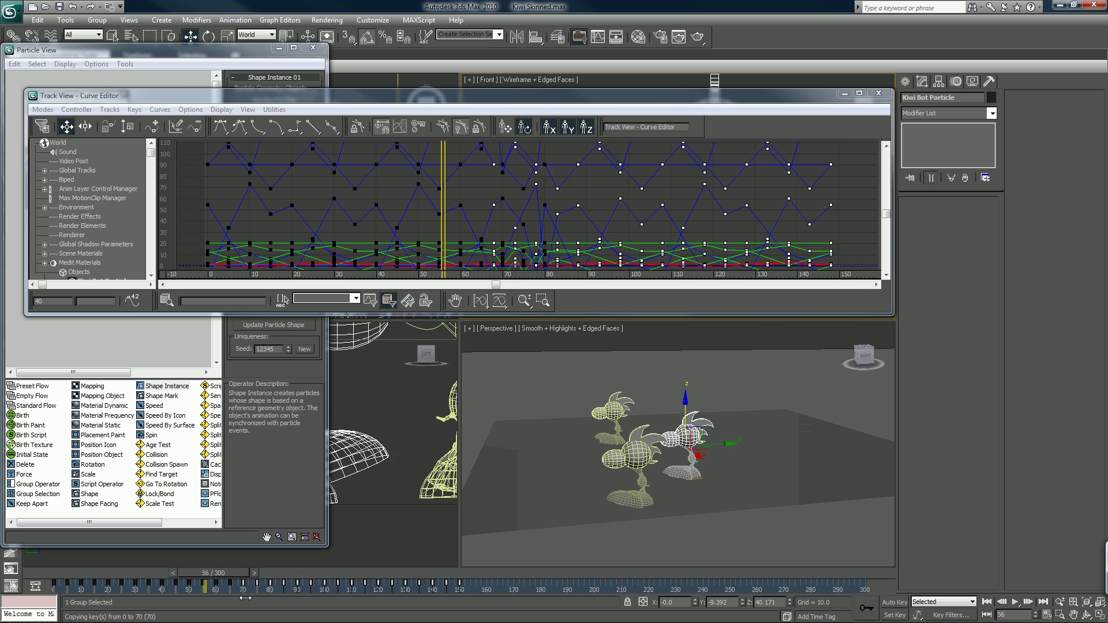
{"action": "left_click_drag", "start_coordinate": [245, 598], "coordinate": [716, 597], "text": "shift"}
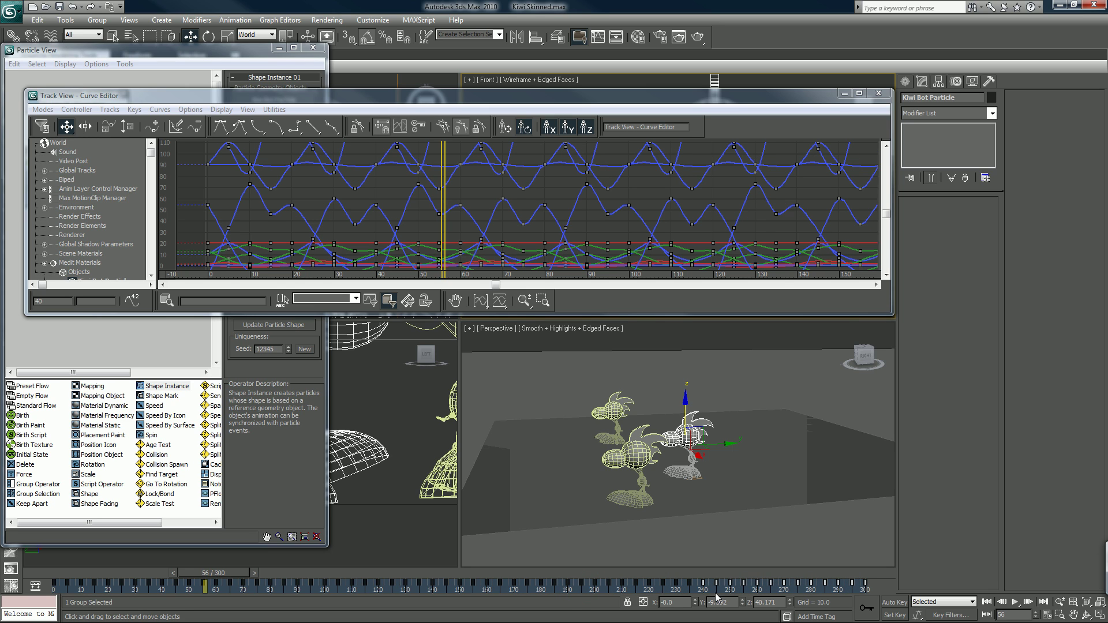
{"action": "right_click_drag", "start_coordinate": [729, 588], "coordinate": [667, 603], "text": "ctrl+alt"}
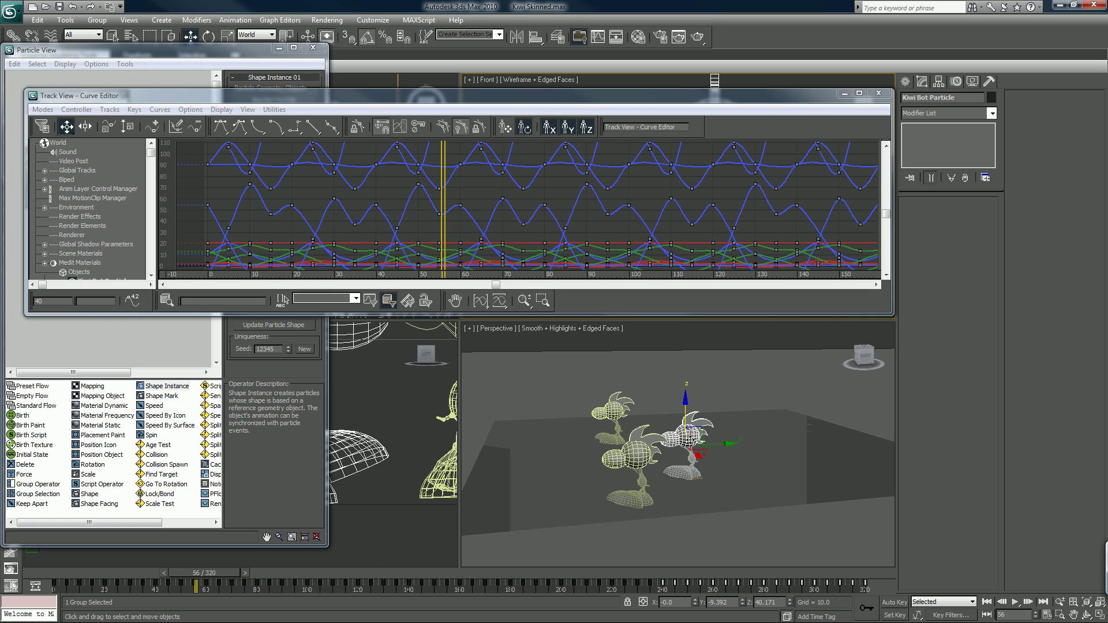
Step: Hide the selected original kiwi model and close the Curve Editor
{"action": "right_click", "coordinate": [691, 440]}
{"action": "right_click", "coordinate": [689, 438]}
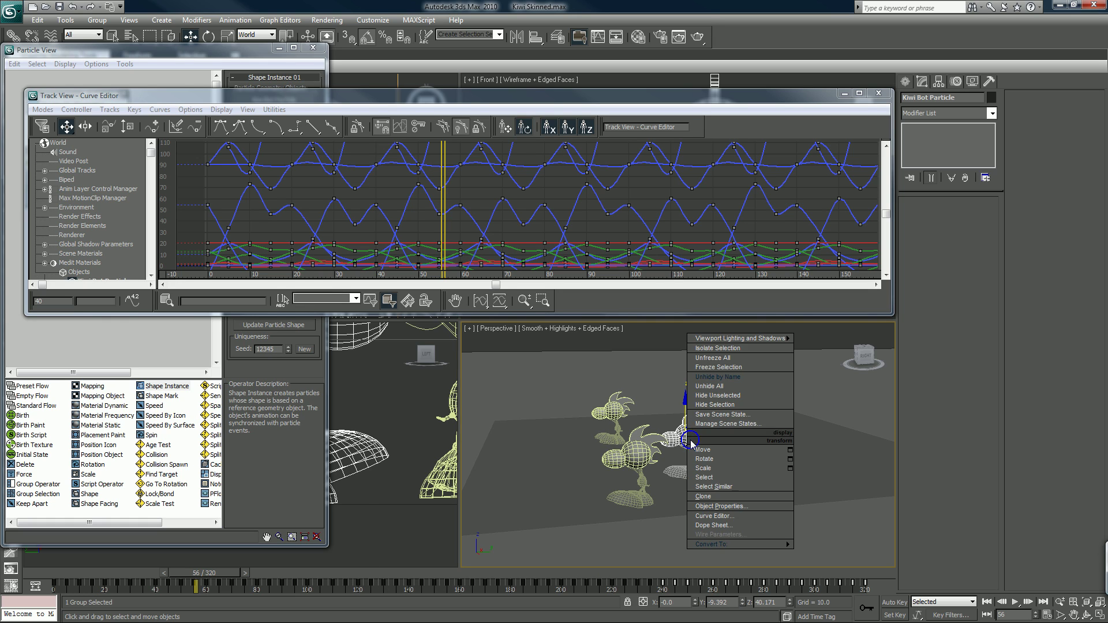
{"action": "key", "text": "Escape"}
{"action": "left_click", "coordinate": [705, 408]}
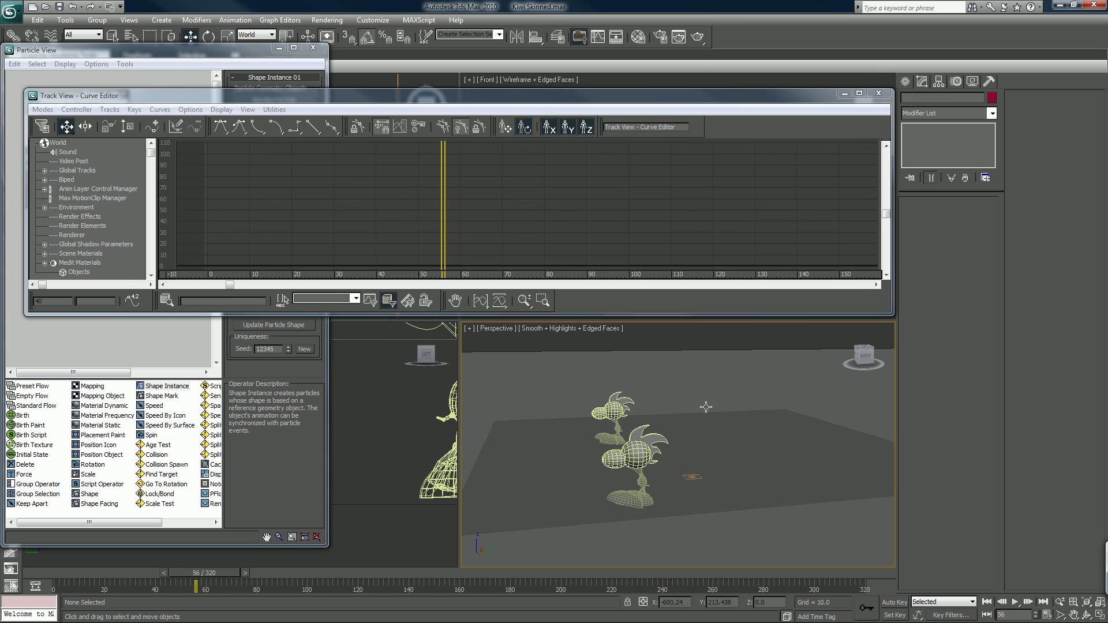
{"action": "left_click", "coordinate": [879, 93]}
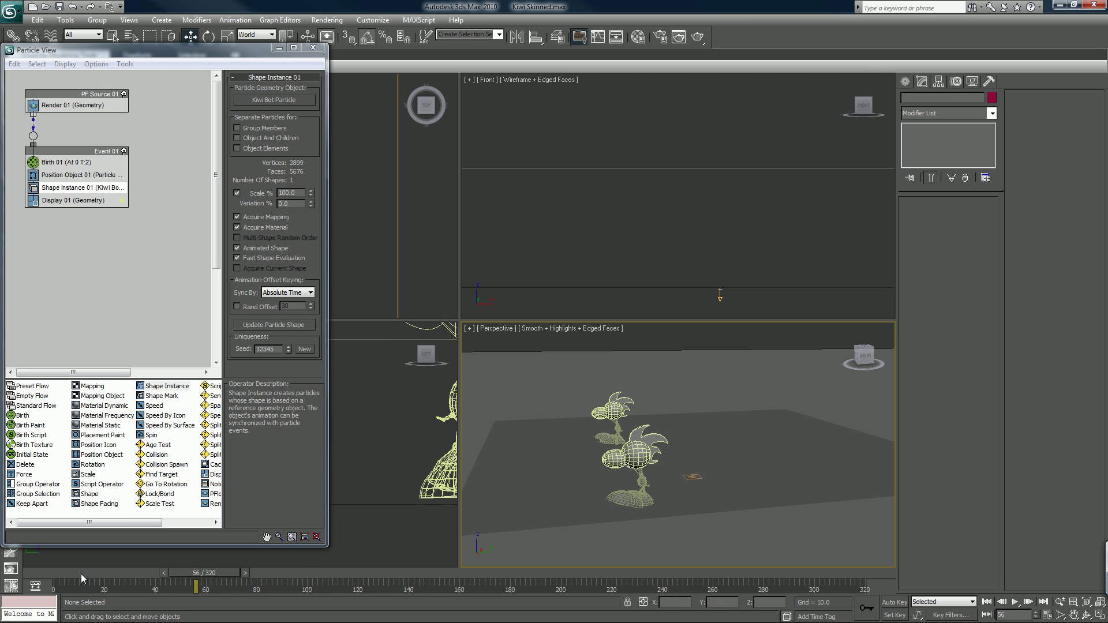
Step: Scrub the timeline from frame 10 to 35 to preview the walking kiwis, then select the ground plane emitter
{"action": "mouse_move", "coordinate": [196, 574]}
{"action": "left_mouse_down"}
{"action": "mouse_move", "coordinate": [150, 576]}
{"action": "mouse_move", "coordinate": [202, 573]}
{"action": "left_mouse_up"}
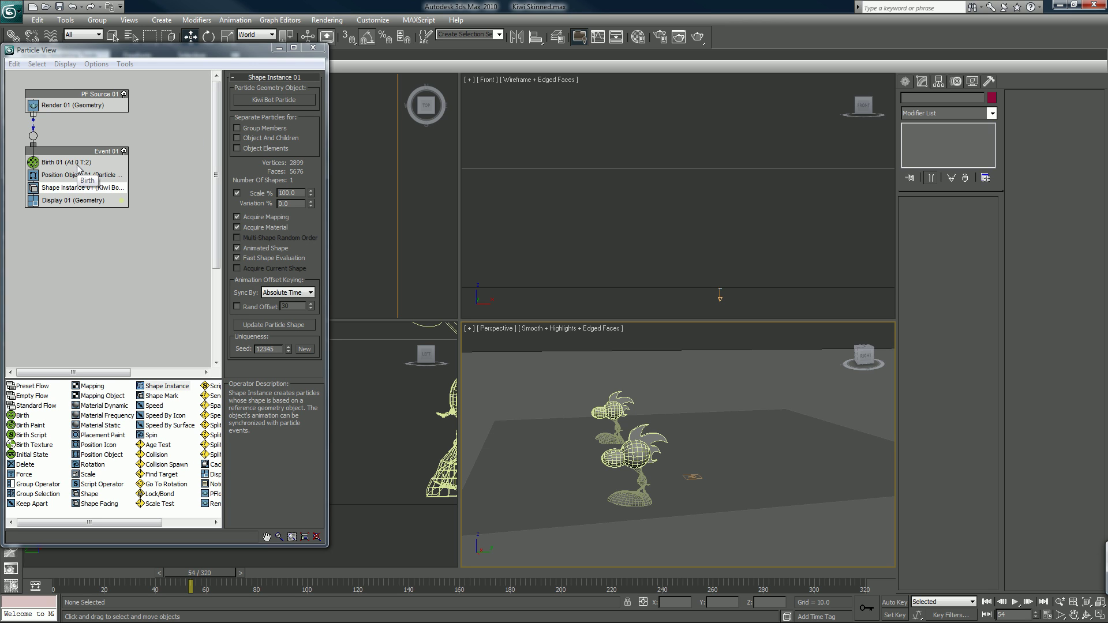
{"action": "left_click", "coordinate": [95, 573]}
{"action": "left_click_drag", "start_coordinate": [94, 572], "coordinate": [157, 573]}
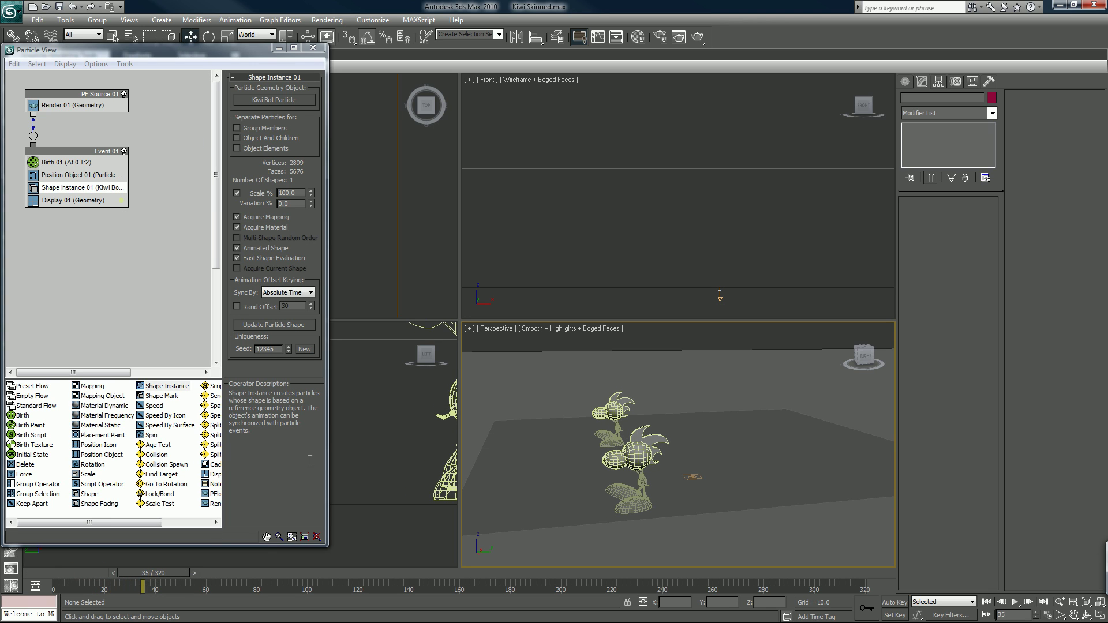
{"action": "left_click", "coordinate": [559, 343]}
{"action": "left_click", "coordinate": [560, 472]}
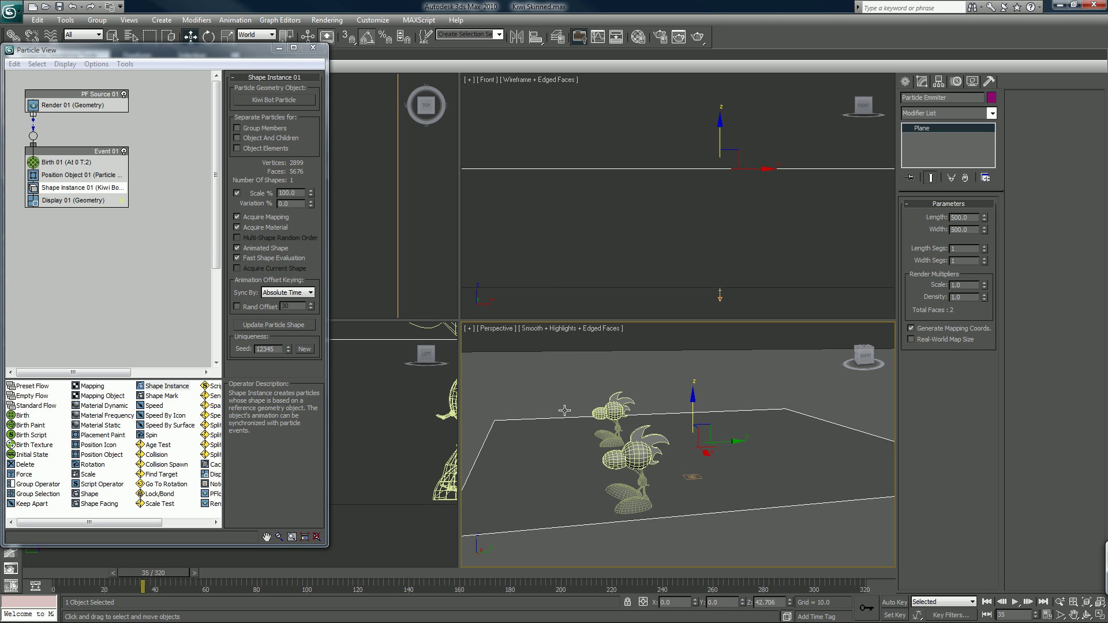
Step: Turn off Renderable in the Particle Emmiter plane's Object Properties so only kiwi particles render
{"action": "right_click", "coordinate": [590, 457]}
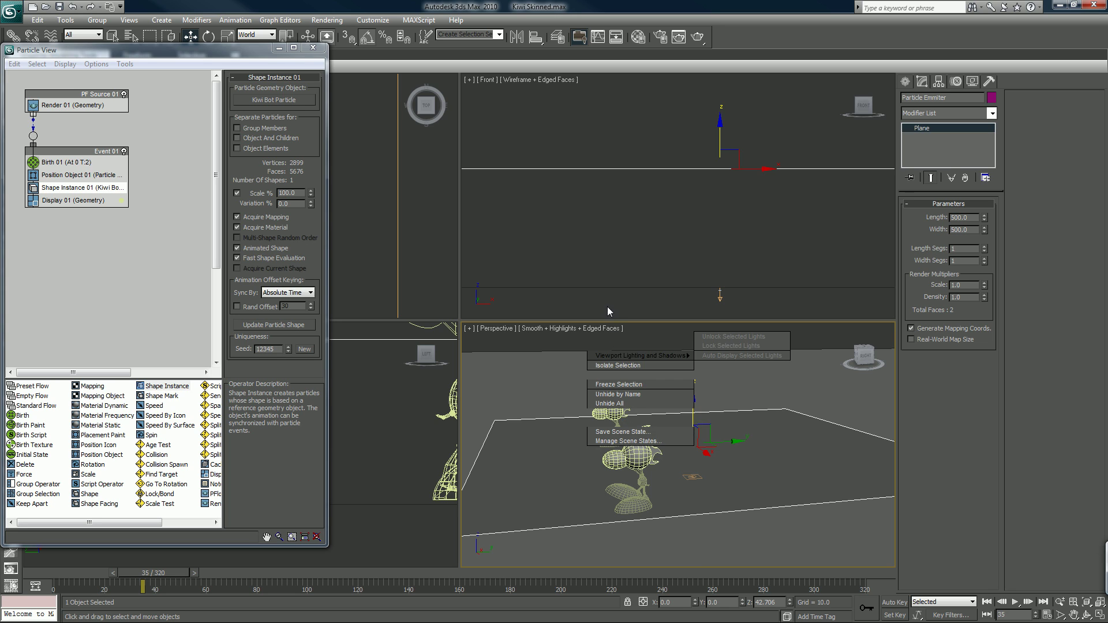
{"action": "mouse_move", "coordinate": [635, 562]}
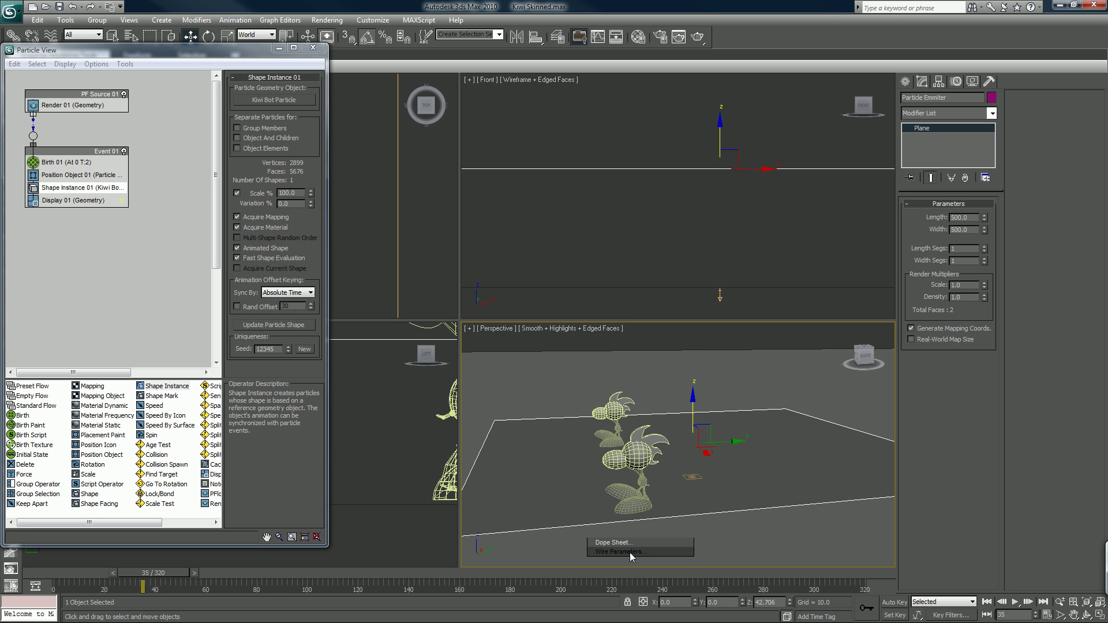
{"action": "left_click", "coordinate": [635, 524]}
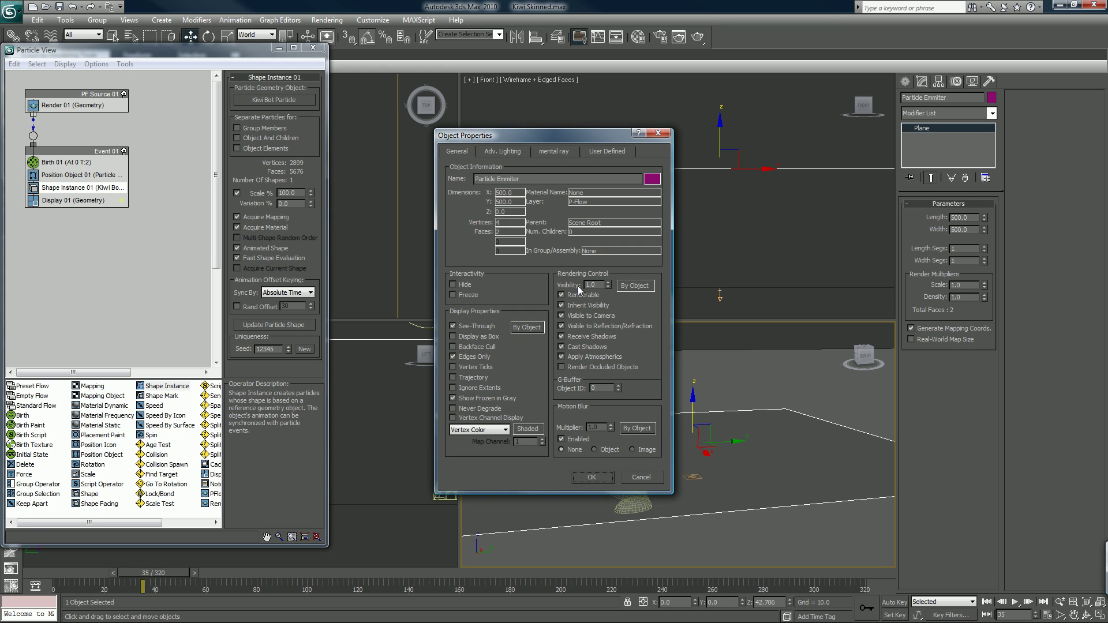
{"action": "left_click", "coordinate": [562, 295]}
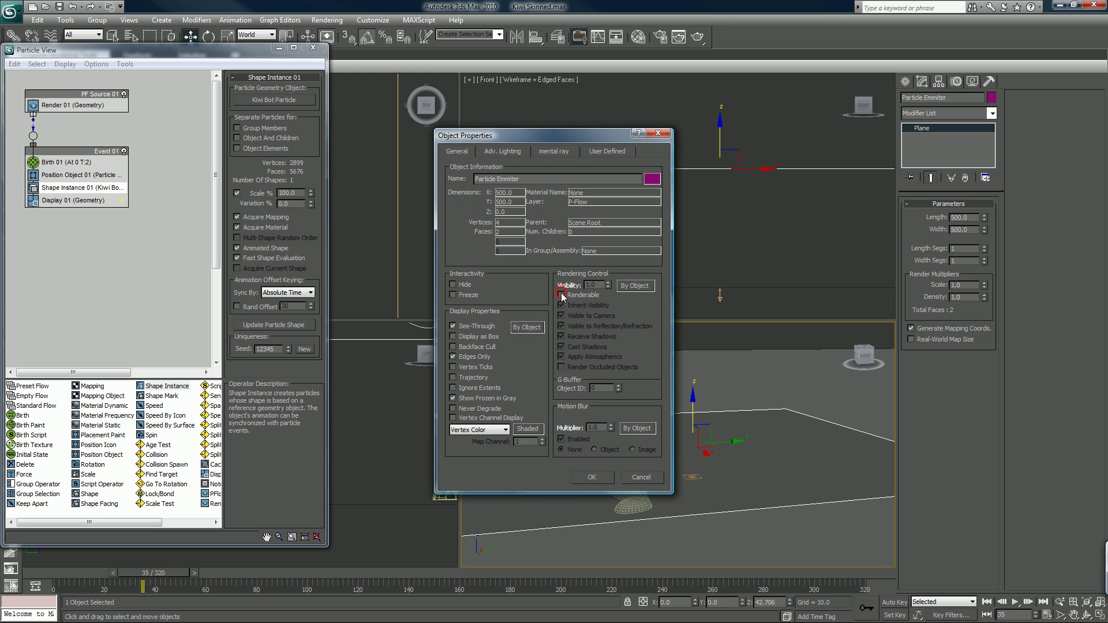
{"action": "left_click", "coordinate": [592, 478]}
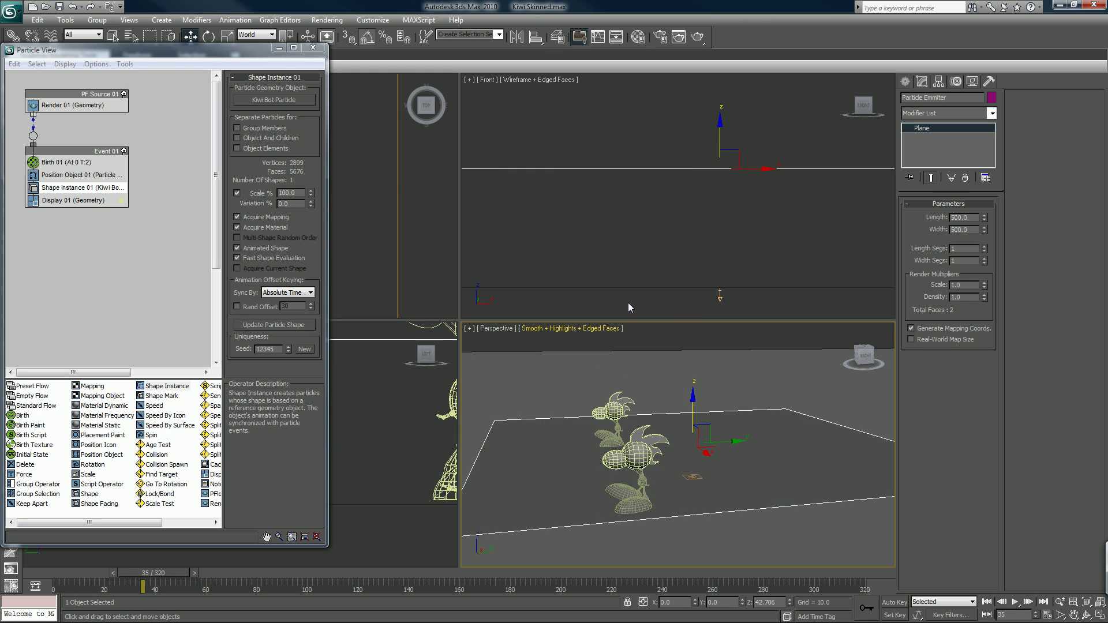